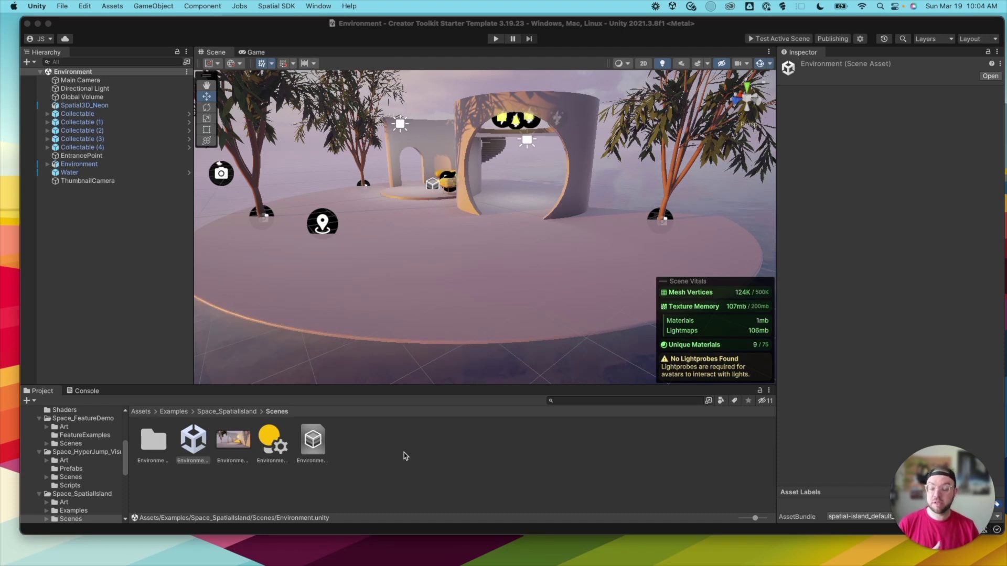
# - Open Assets > Examples > Avatar_Spatian in the Project panel
pyautogui.click(141, 412)
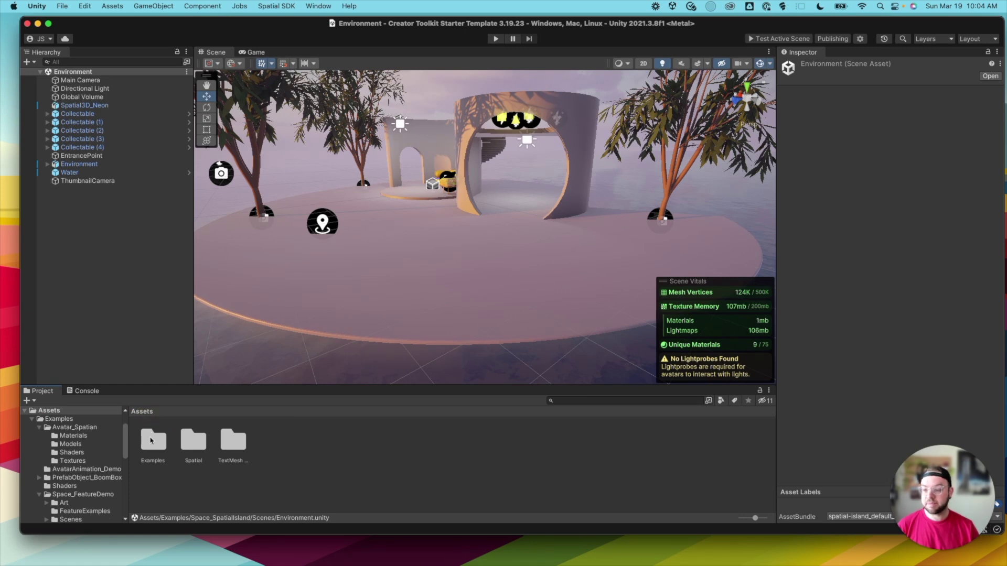
pyautogui.doubleClick(152, 440)
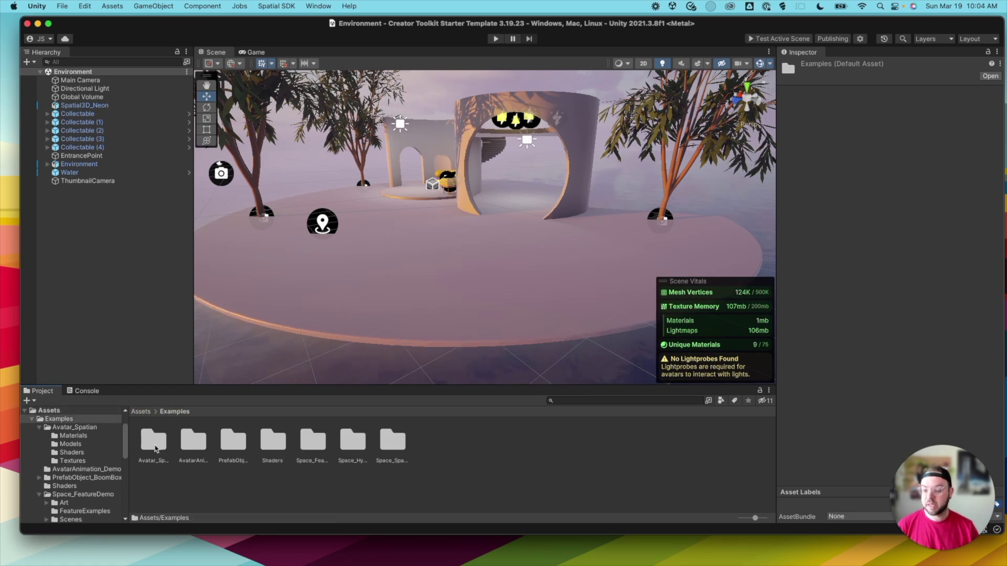
pyautogui.click(155, 448)
pyautogui.doubleClick(155, 448)
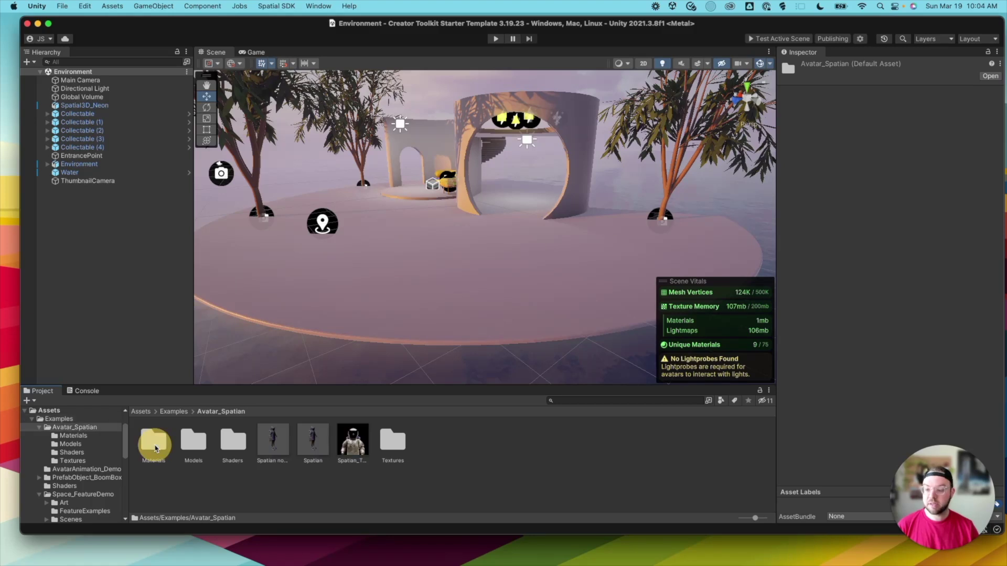
# - Place the Spatian prefab on the island platform and orbit the view around it
pyautogui.click(317, 454)
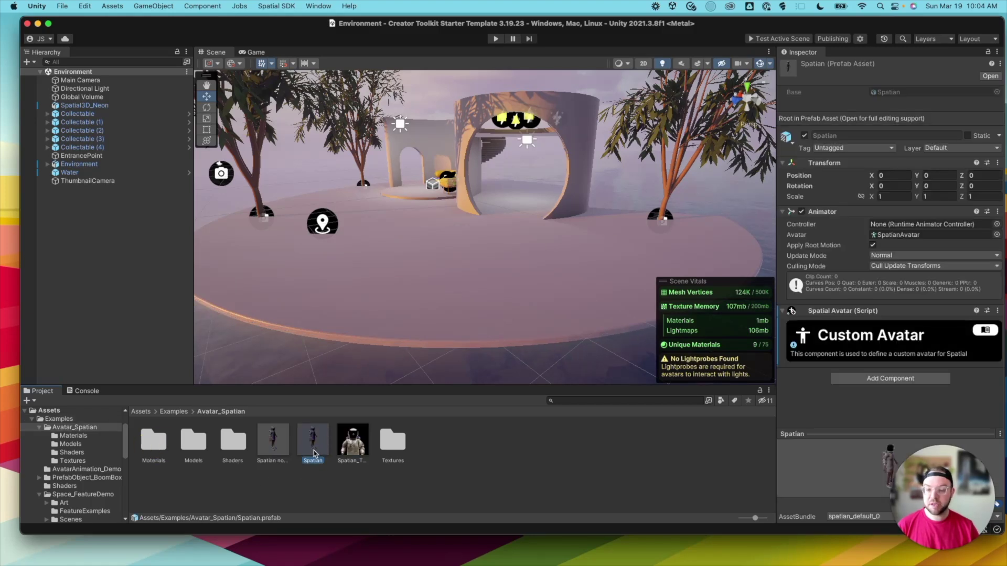
pyautogui.moveTo(316, 454); pyautogui.dragTo(454, 274)
pyautogui.moveTo(454, 274); pyautogui.dragTo(420, 270, button='right')
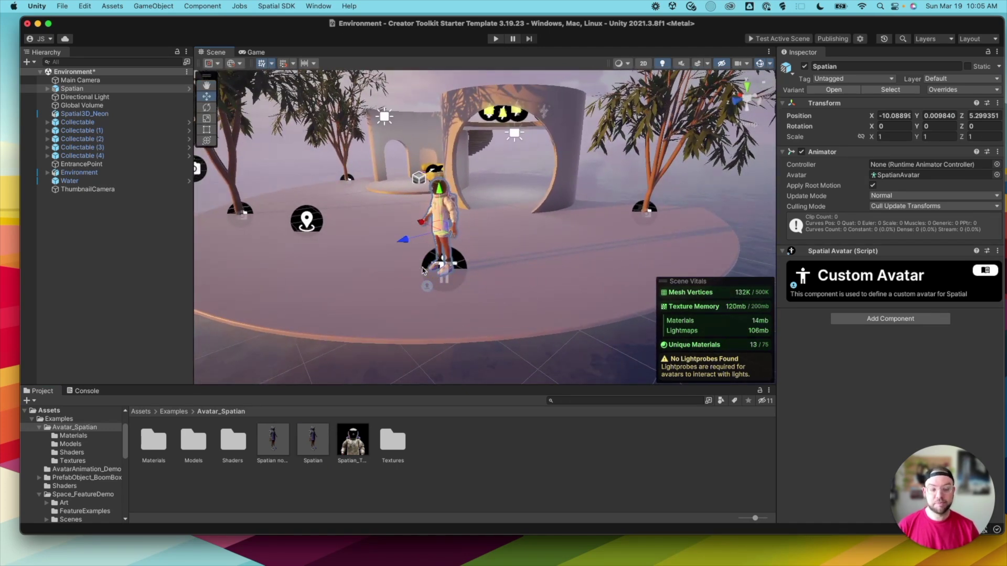
pyautogui.press('f')
pyautogui.keyDown('alt'); pyautogui.moveTo(530, 270); pyautogui.dragTo(289, 284); pyautogui.keyUp('alt')
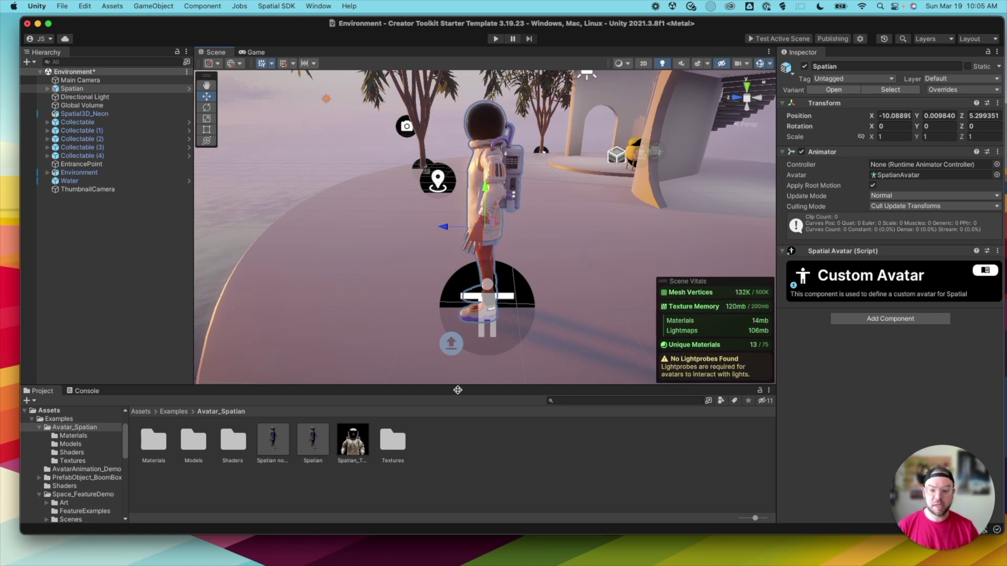
# - Undo the Spatian placement and put the 'Spatian no script' prefab in the scene instead
pyautogui.press('super+z')
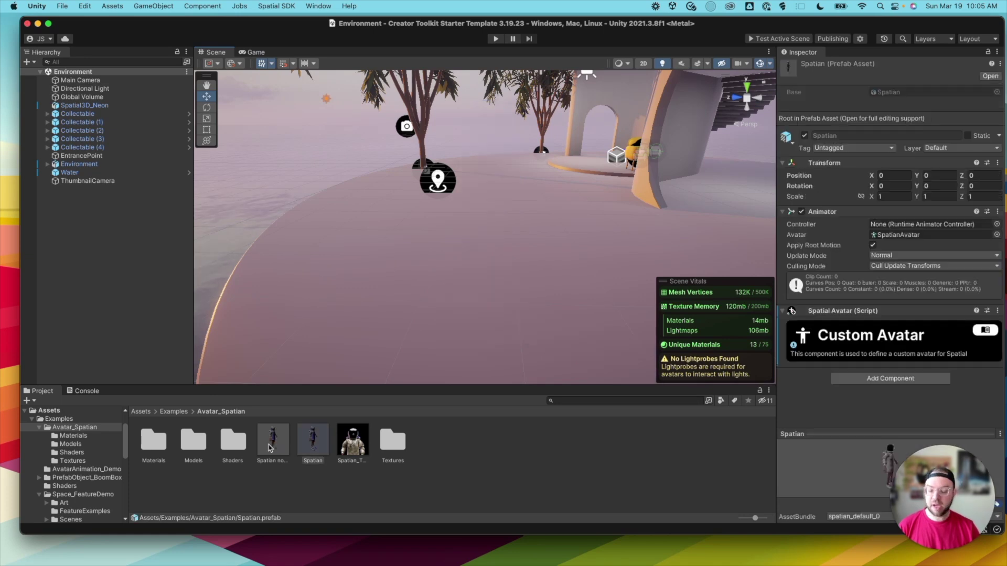
pyautogui.click(269, 447)
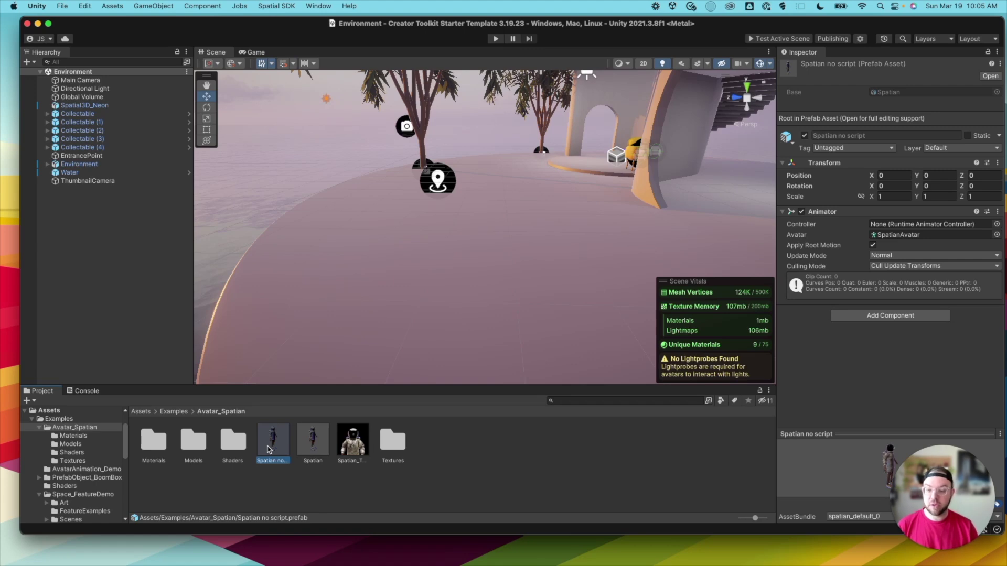
pyautogui.moveTo(269, 449); pyautogui.dragTo(457, 283)
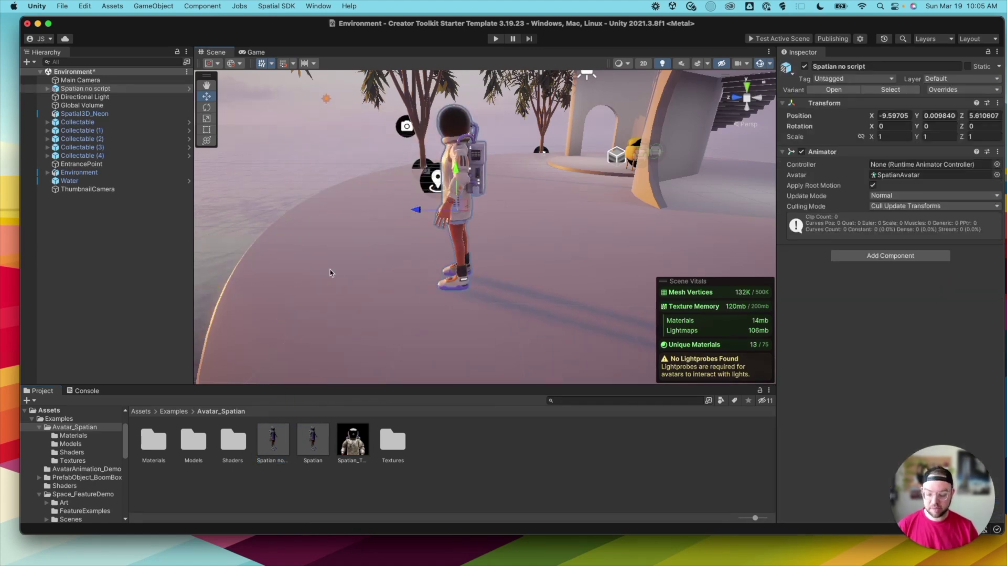
pyautogui.keyDown('alt'); pyautogui.moveTo(330, 272); pyautogui.dragTo(595, 266); pyautogui.keyUp('alt')
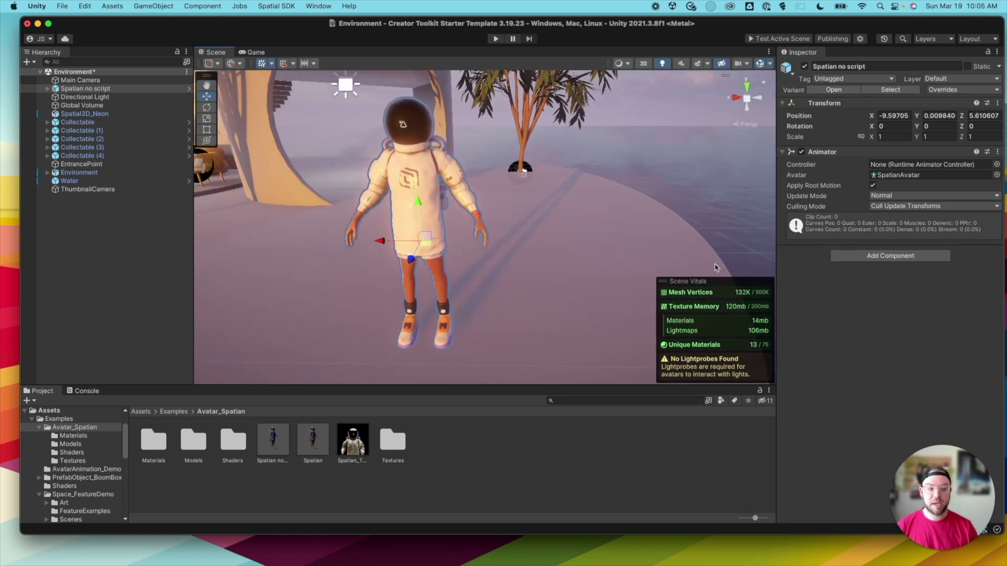
# - Add a Spatial Avatar component to the avatar by searching 'Avata'
pyautogui.click(867, 256)
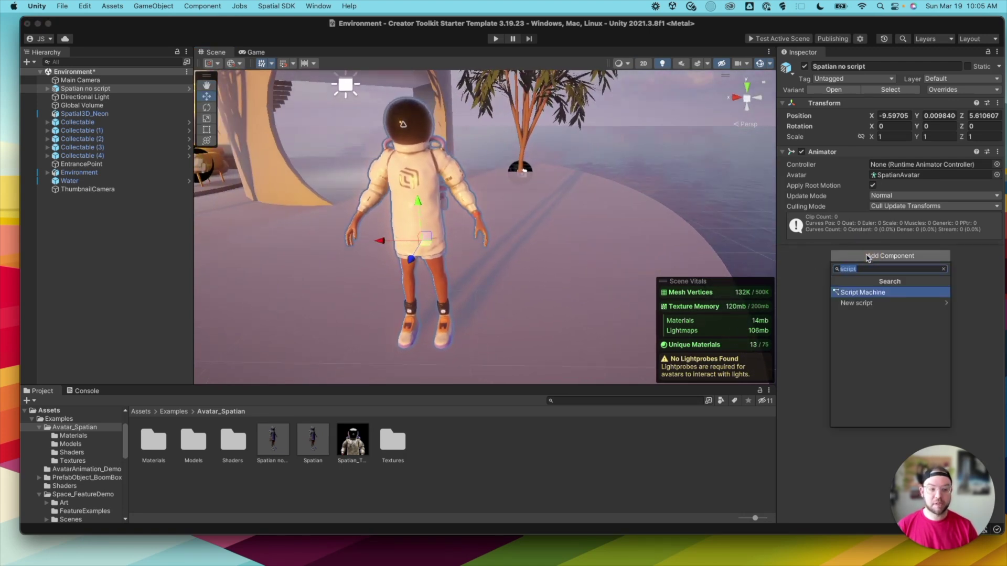
pyautogui.write('Avatar')
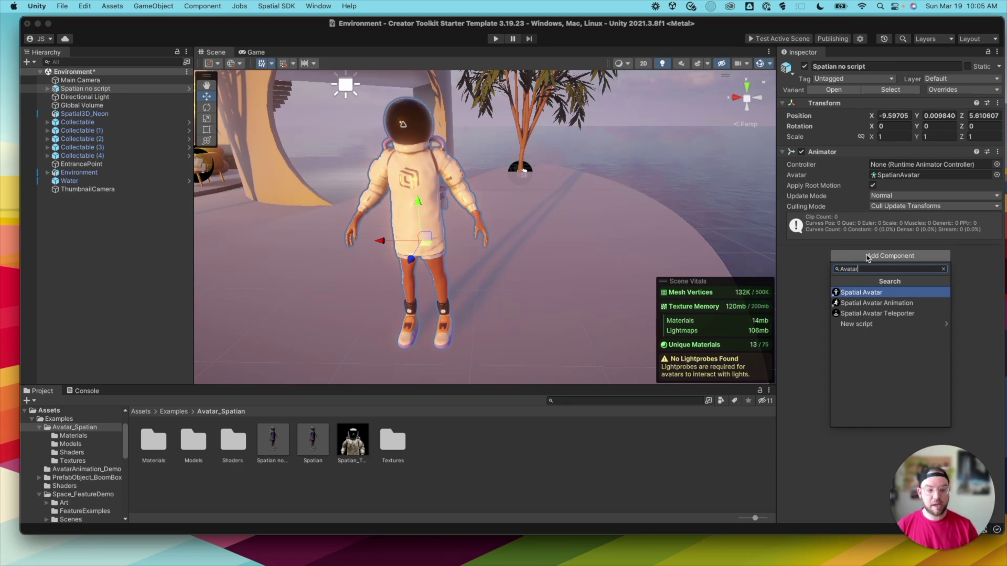
pyautogui.click(866, 293)
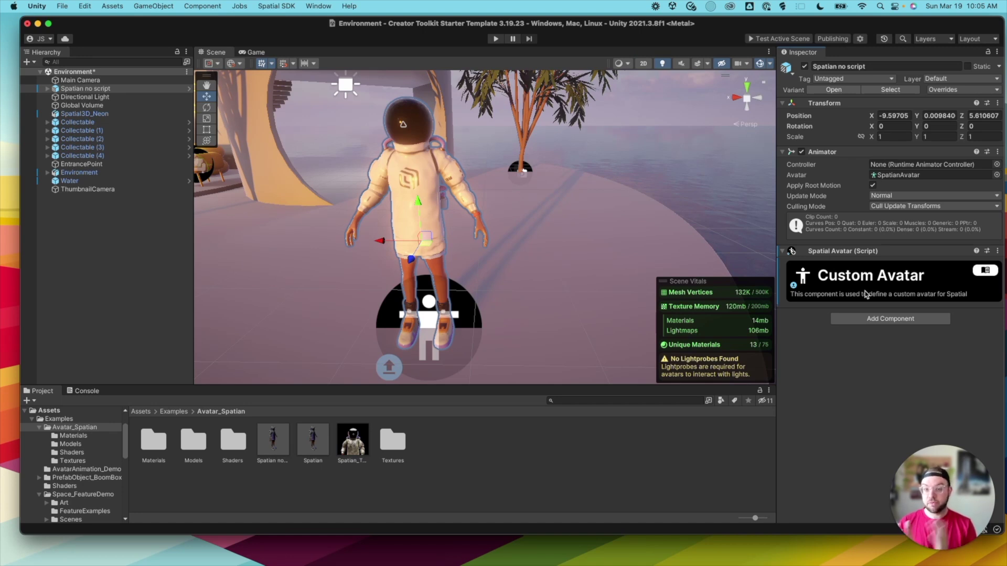
pyautogui.click(860, 39)
# - Create a new Avatar package in the Spatial Portal and name it Spatian
pyautogui.moveTo(723, 22); pyautogui.dragTo(580, 25)
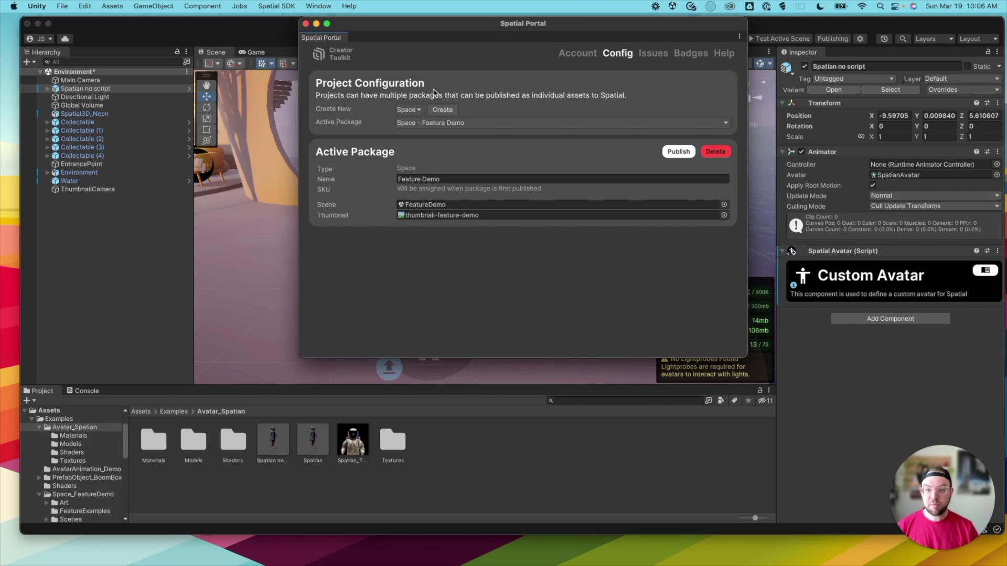
pyautogui.click(411, 109)
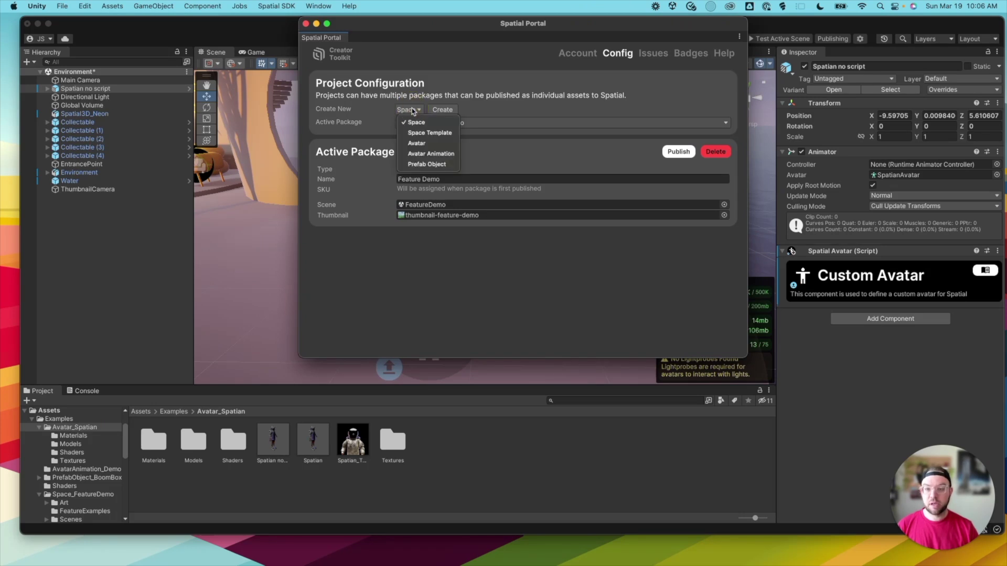
pyautogui.click(420, 144)
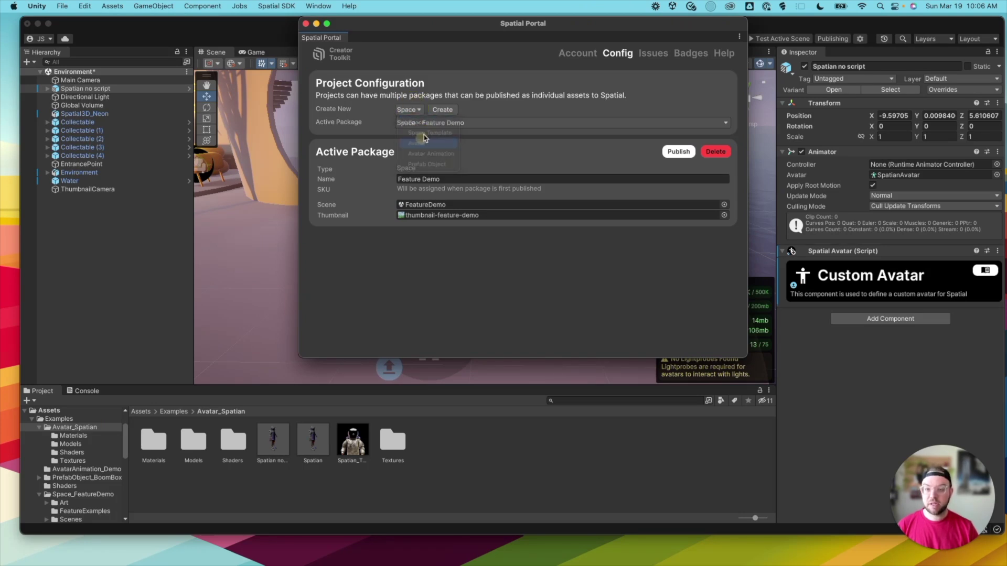
pyautogui.click(443, 110)
pyautogui.doubleClick(431, 180)
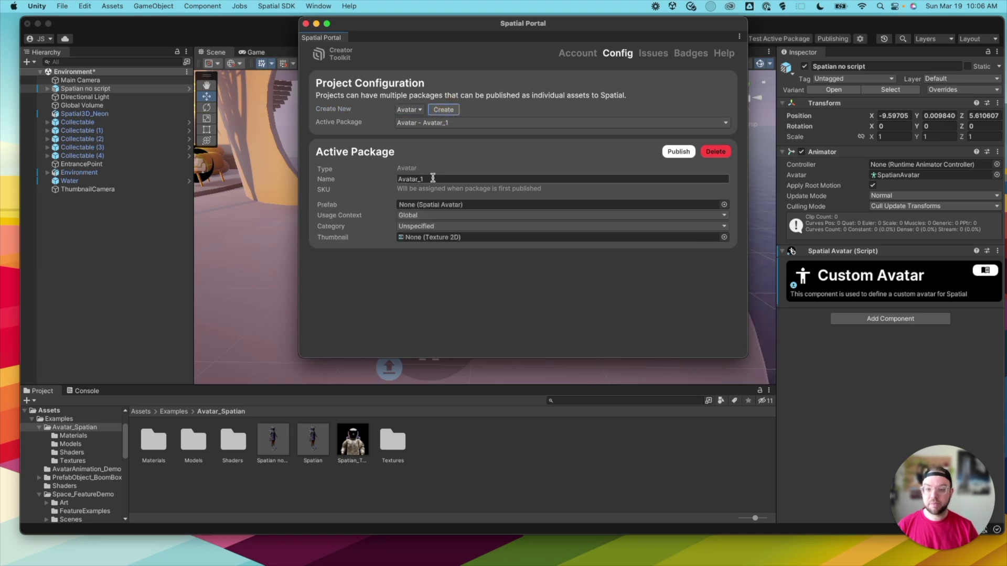
pyautogui.write('Spatian')
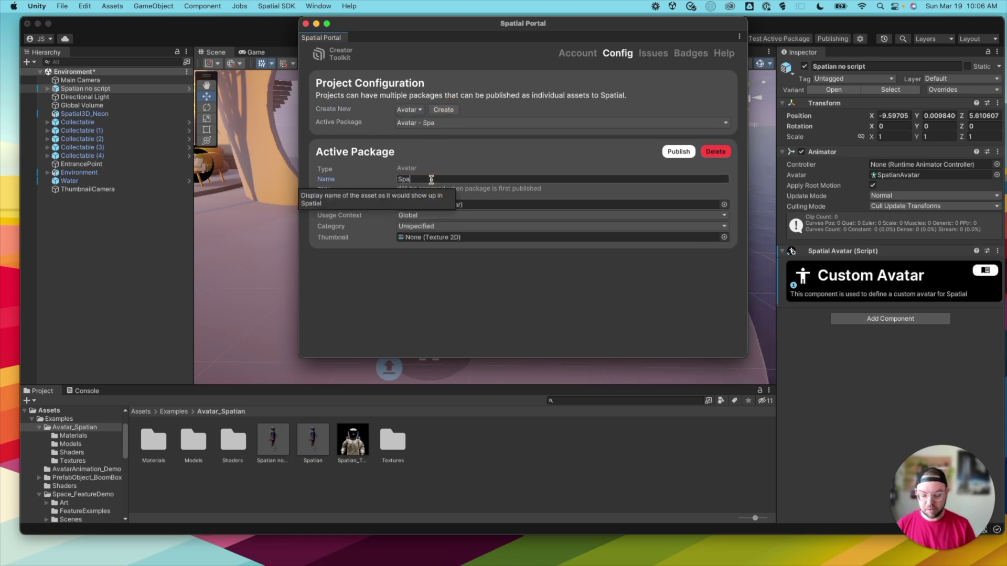
pyautogui.click(473, 154)
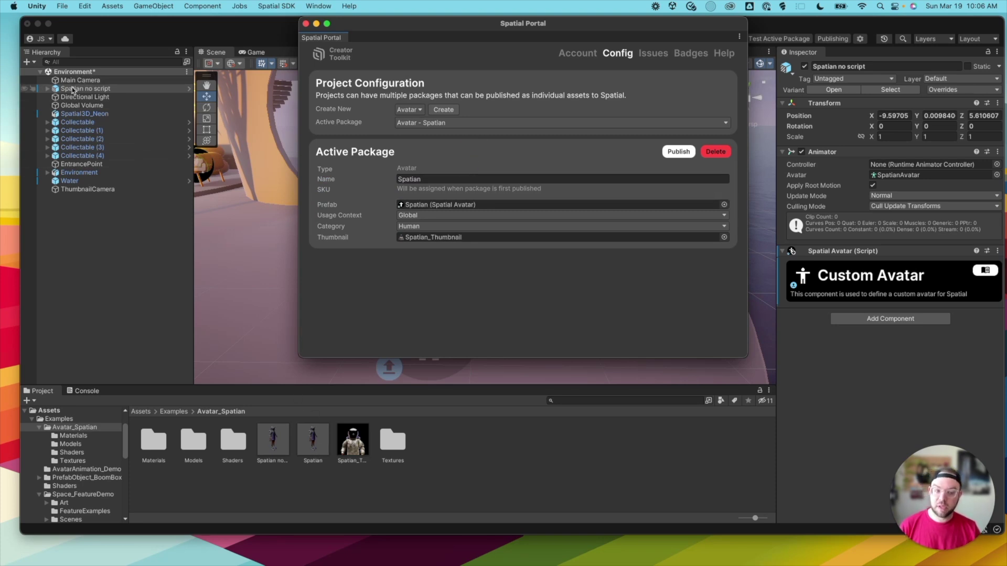
# - Save the scene's 'Spatian no script' object as the original prefab 'Spatian no script 1'
pyautogui.moveTo(392, 21); pyautogui.dragTo(765, 131)
pyautogui.moveTo(578, 23); pyautogui.dragTo(597, 20)
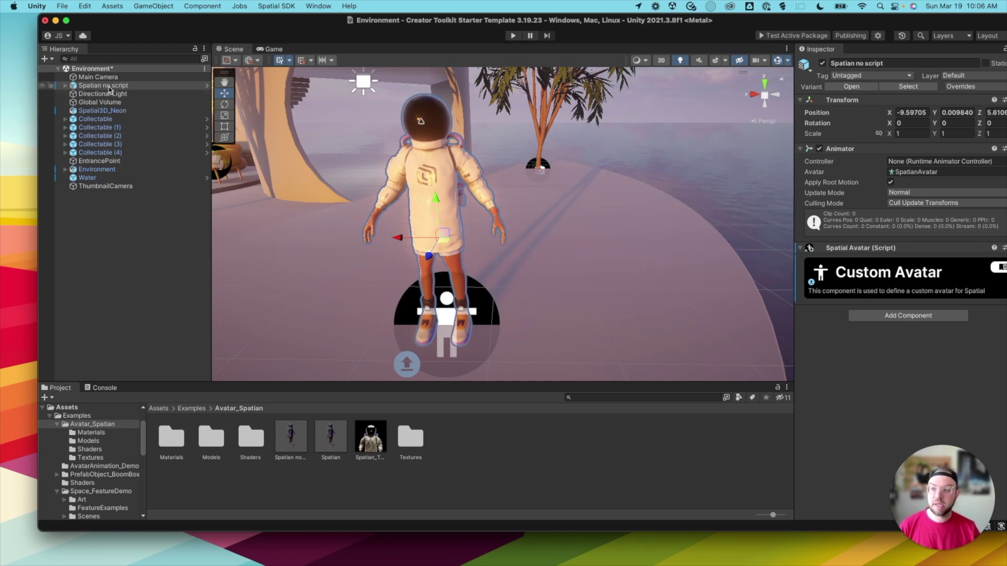
pyautogui.moveTo(110, 89); pyautogui.dragTo(481, 462)
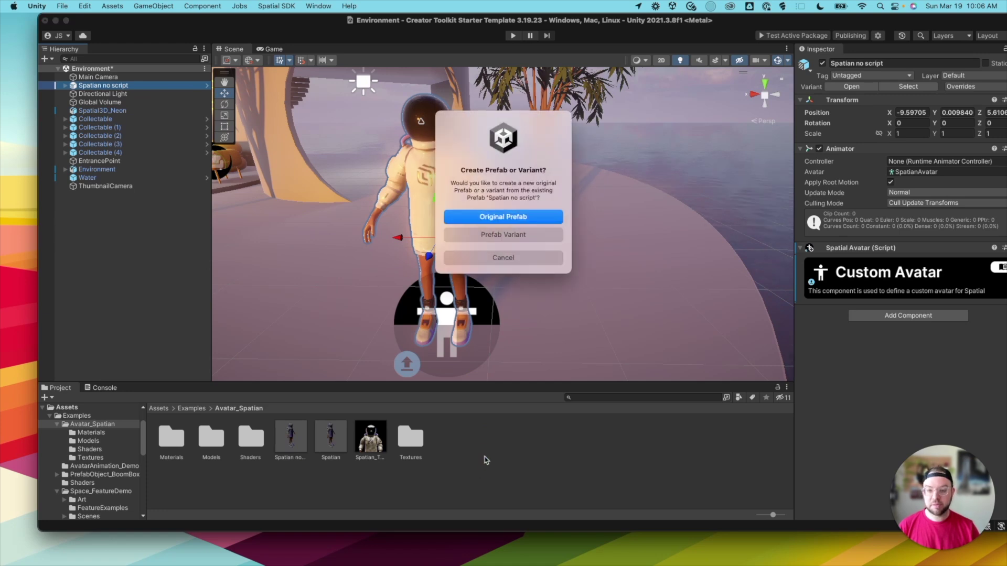
pyautogui.click(501, 217)
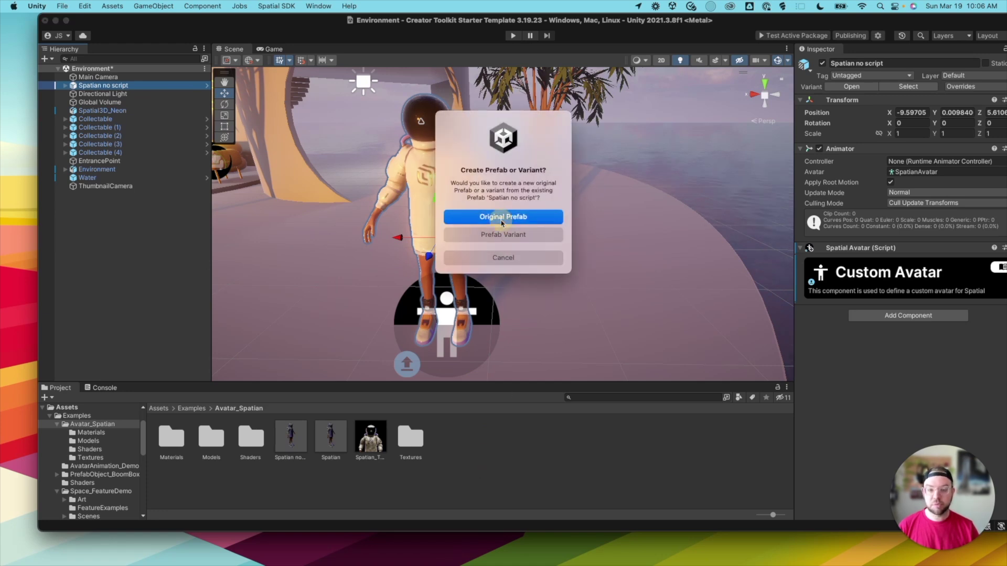
pyautogui.click(286, 440)
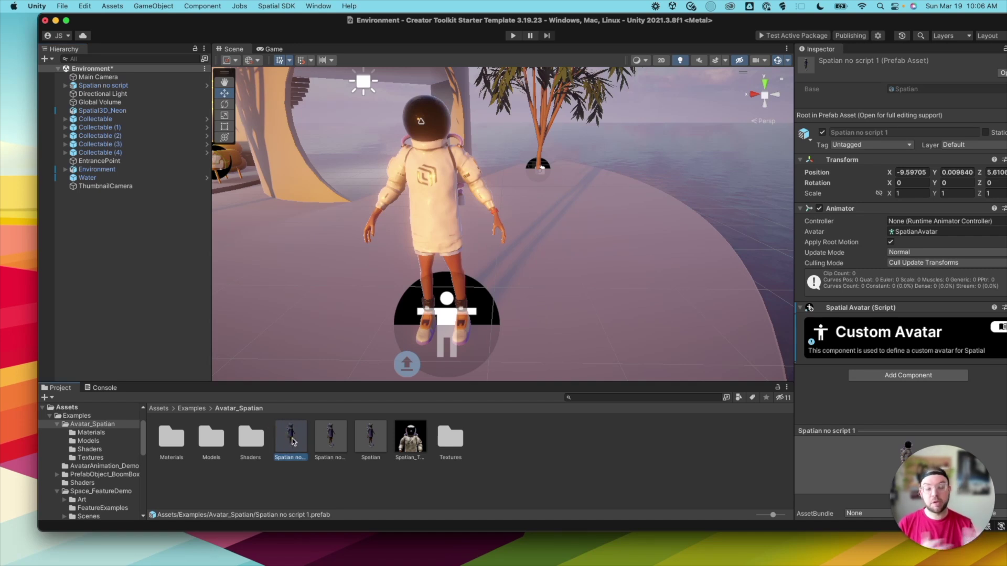
pyautogui.moveTo(860, 20); pyautogui.dragTo(728, 25)
pyautogui.moveTo(940, 124); pyautogui.dragTo(760, 37)
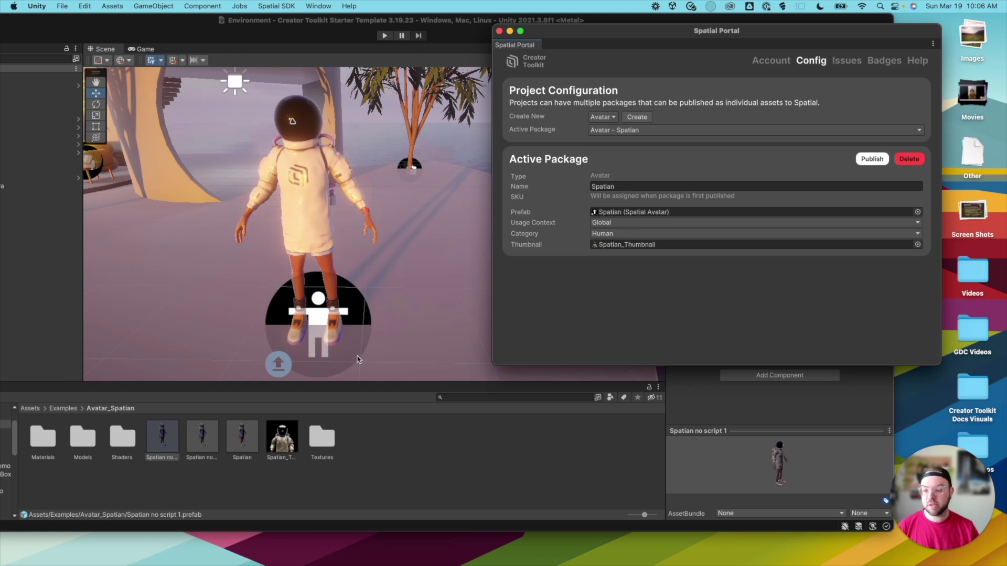
# - Assign 'Spatian no script 1' as the Spatian package's prefab
pyautogui.moveTo(175, 438); pyautogui.dragTo(613, 214)
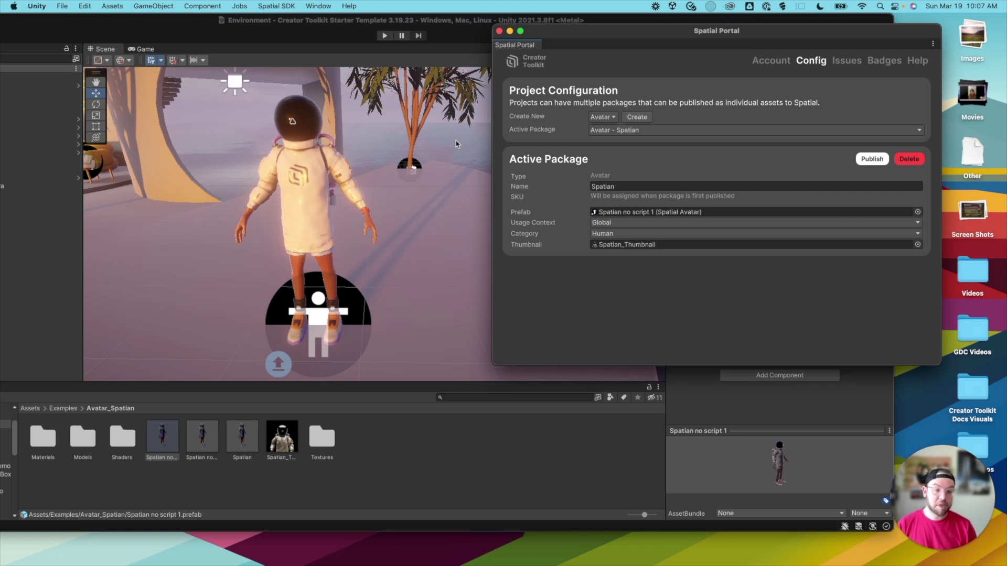
pyautogui.click(596, 223)
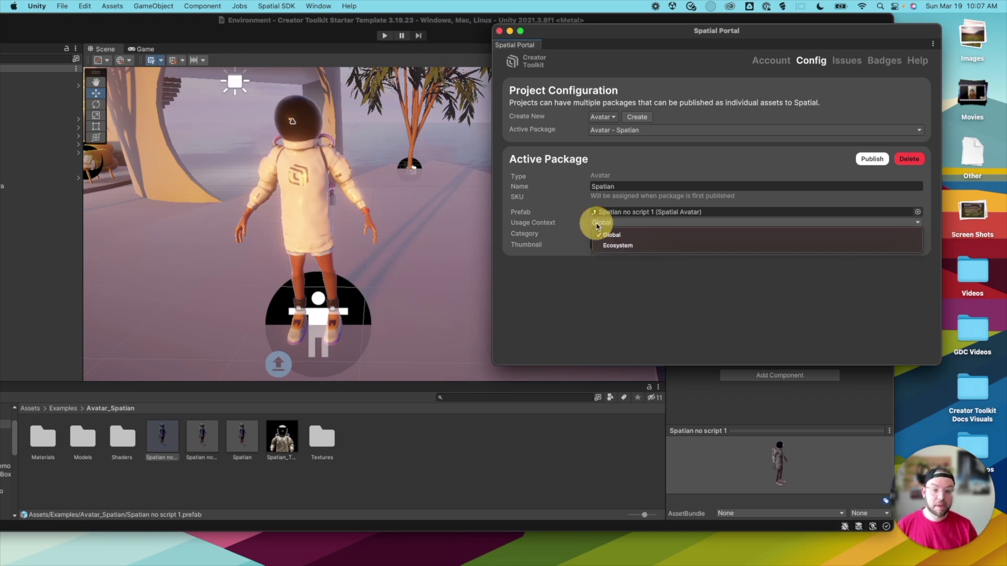
pyautogui.click(615, 247)
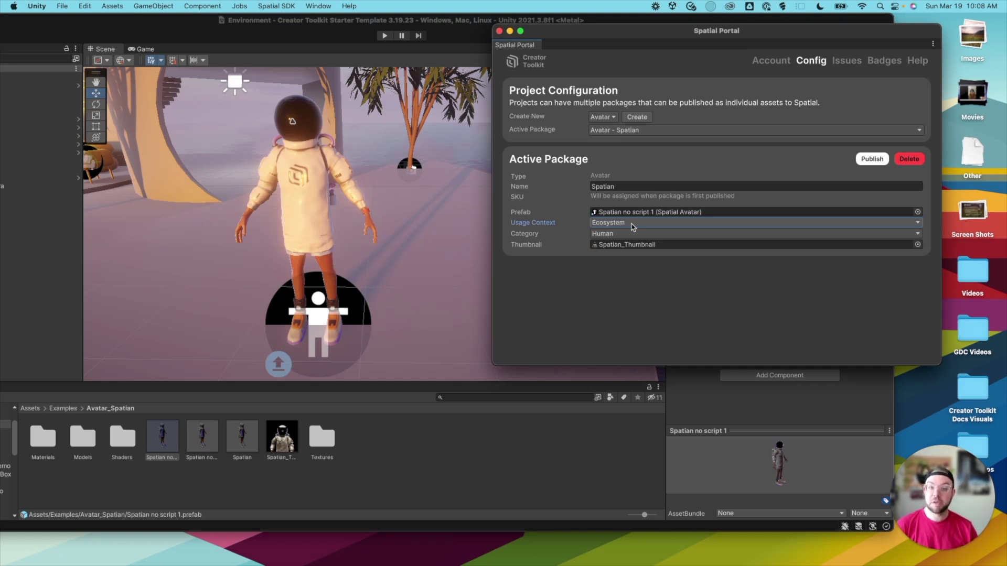
pyautogui.click(633, 225)
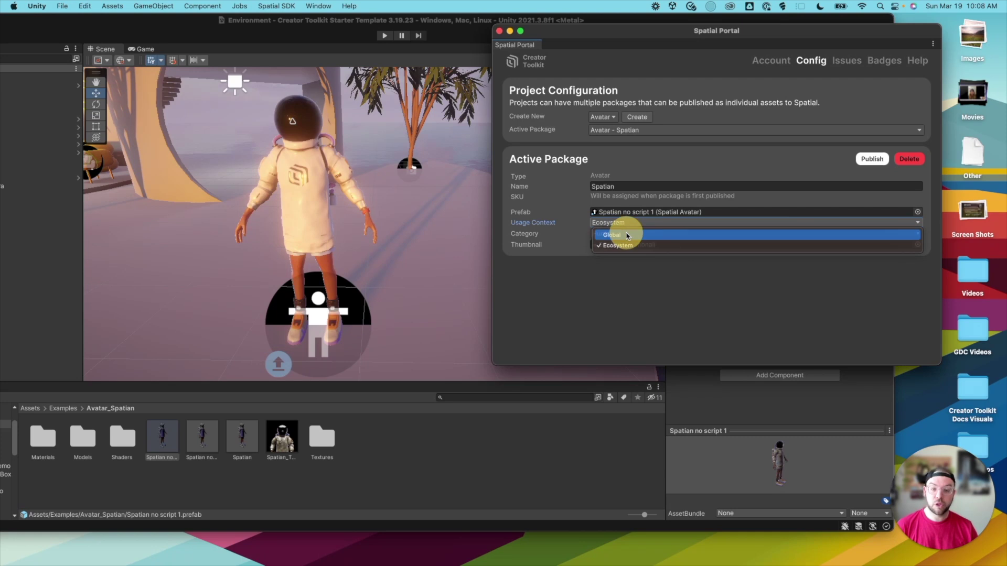
pyautogui.click(627, 235)
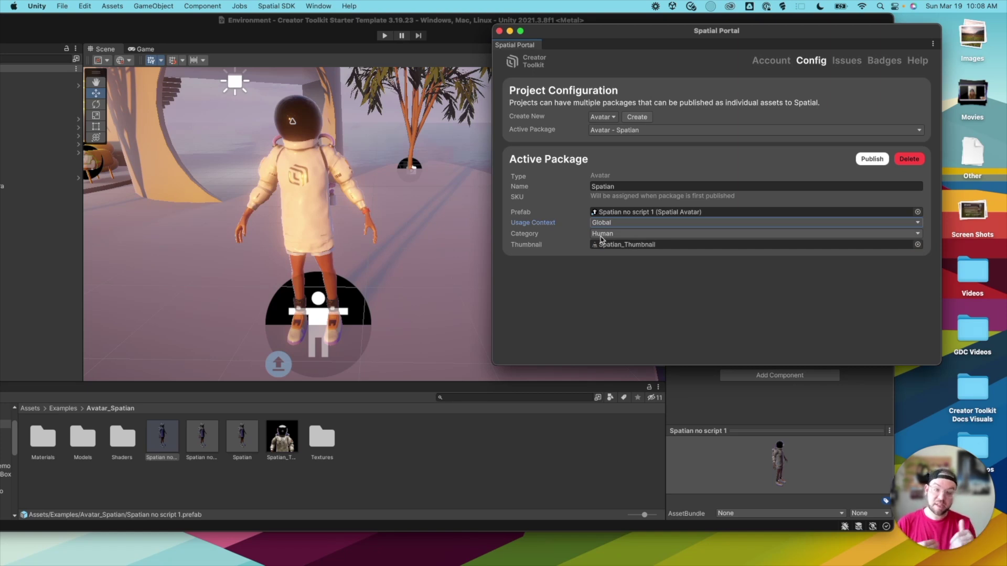
pyautogui.click(602, 234)
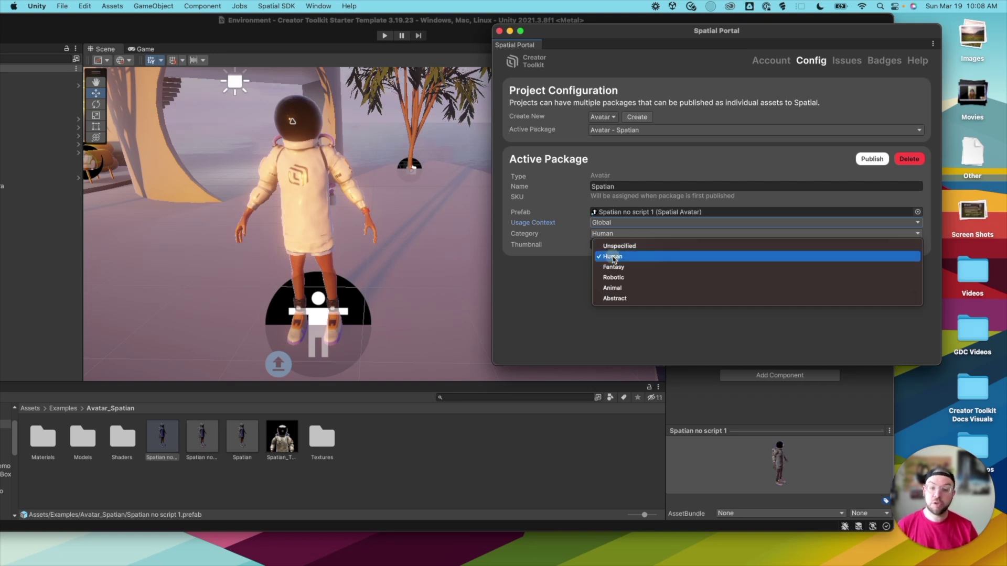
# - Keep the Category as Human and set the package thumbnail to Spatian_Thumbnail
pyautogui.click(613, 257)
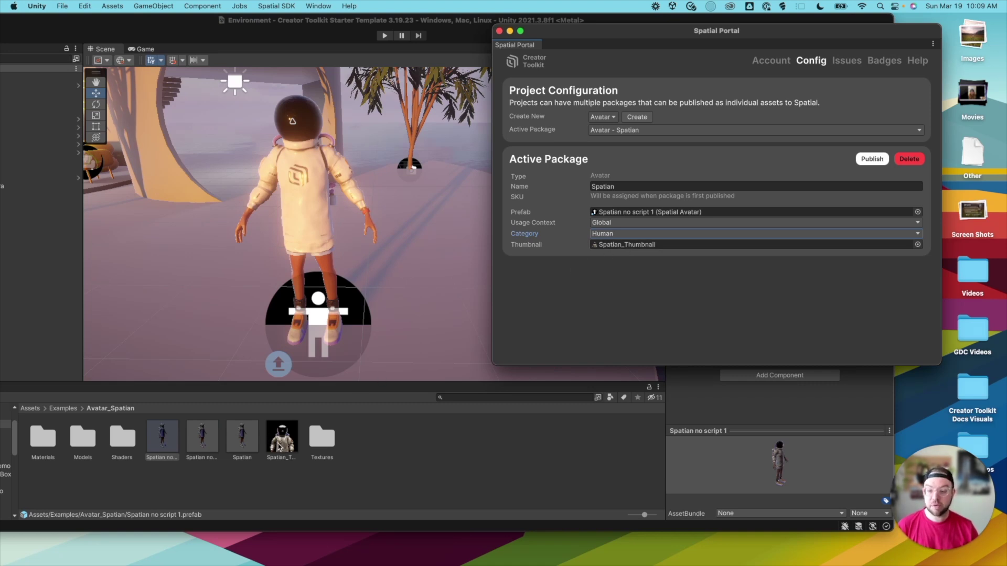
pyautogui.moveTo(281, 444); pyautogui.dragTo(629, 256)
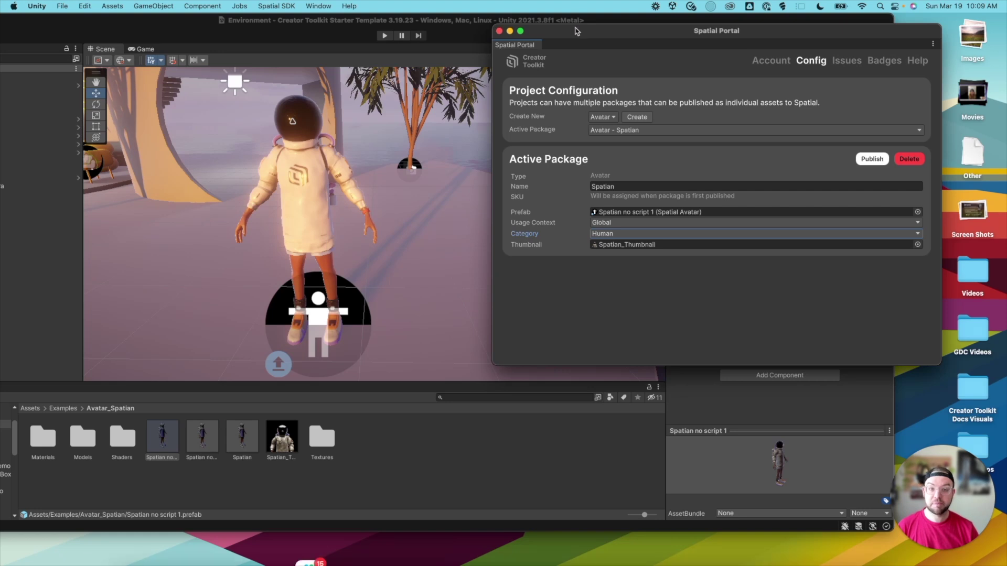
pyautogui.moveTo(576, 34); pyautogui.dragTo(579, 71)
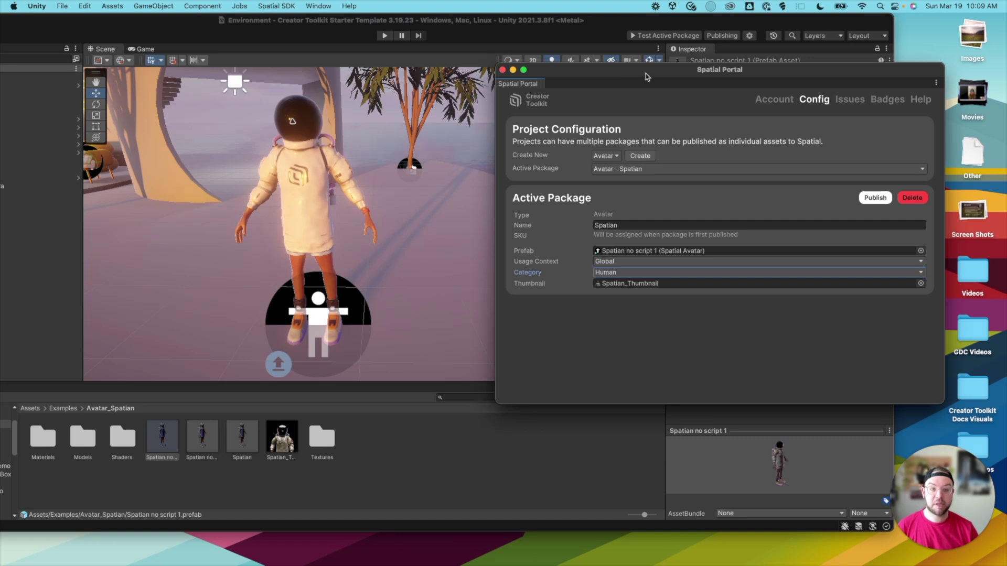
# - Test the active Spatian package in the Spatial sandbox, confirming the upload
pyautogui.click(650, 36)
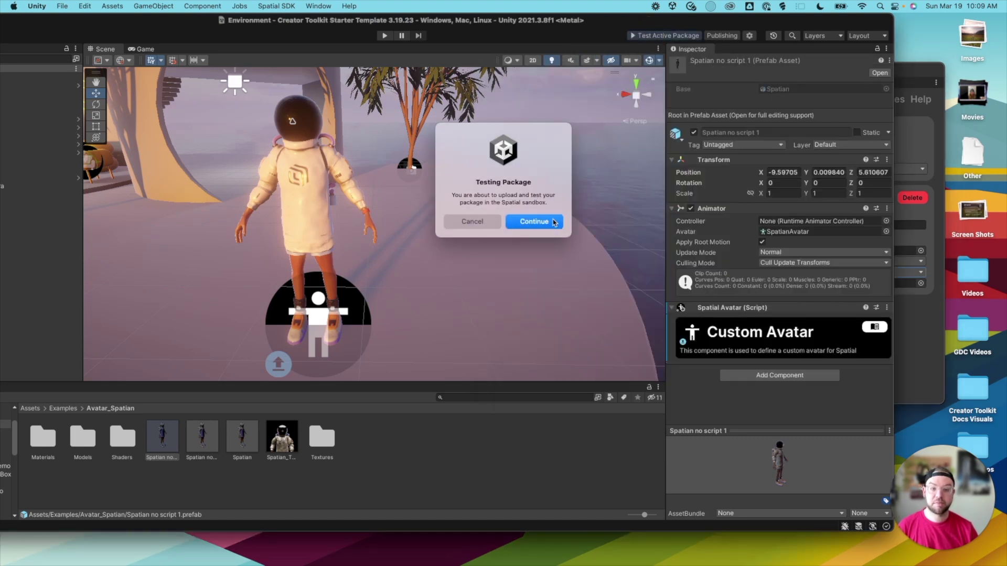
pyautogui.click(534, 221)
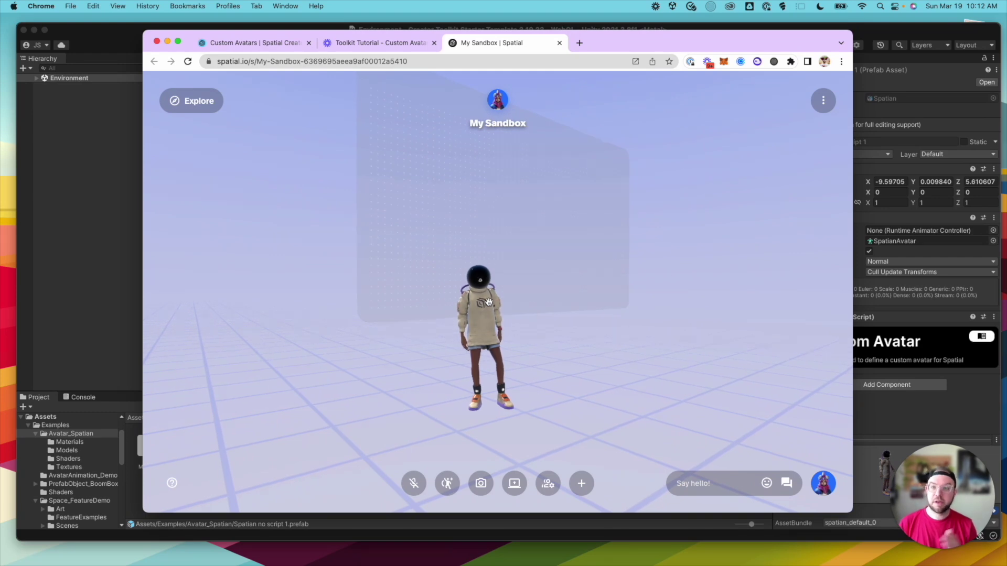
# - Run the Spatian avatar to three spots on the sandbox floor to check its movement
pyautogui.click(367, 267)
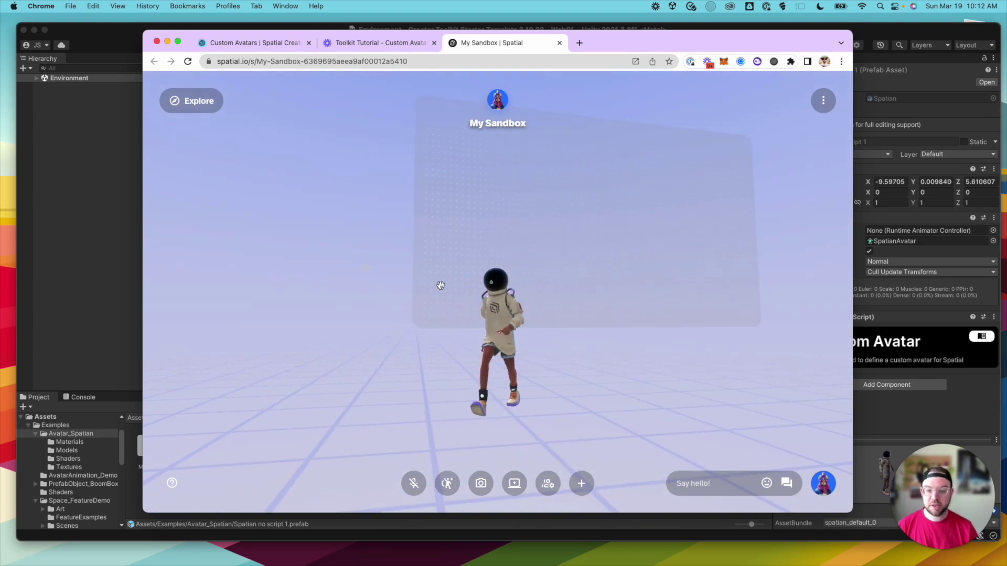
pyautogui.click(603, 371)
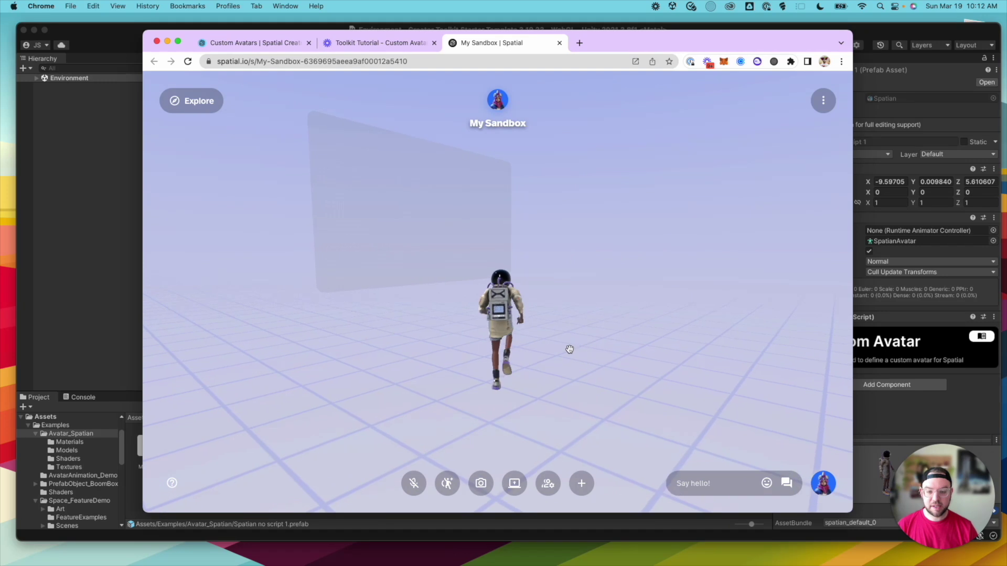
pyautogui.click(508, 337)
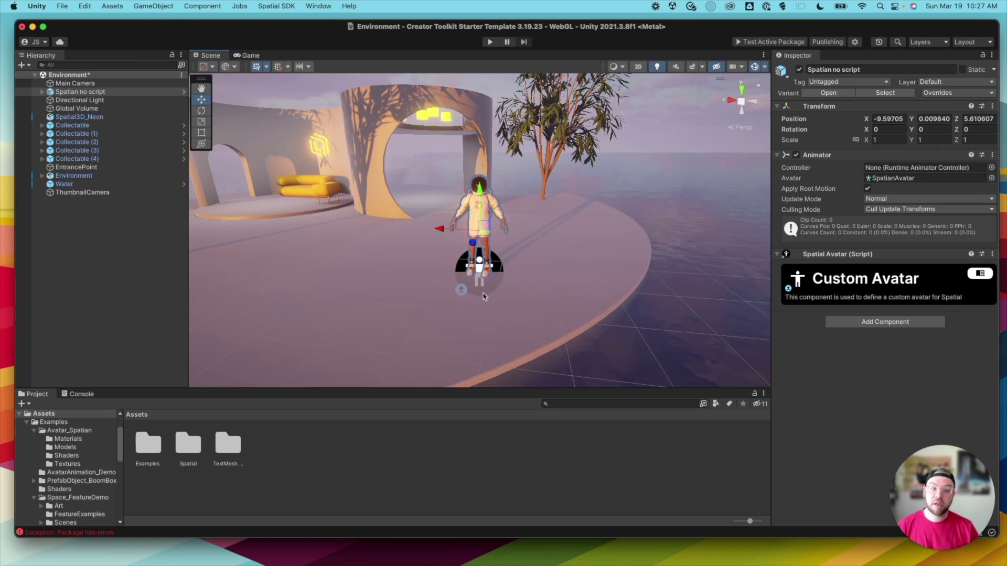
# - Publish the active Spatian package to Spatial and confirm the upload
pyautogui.click(855, 43)
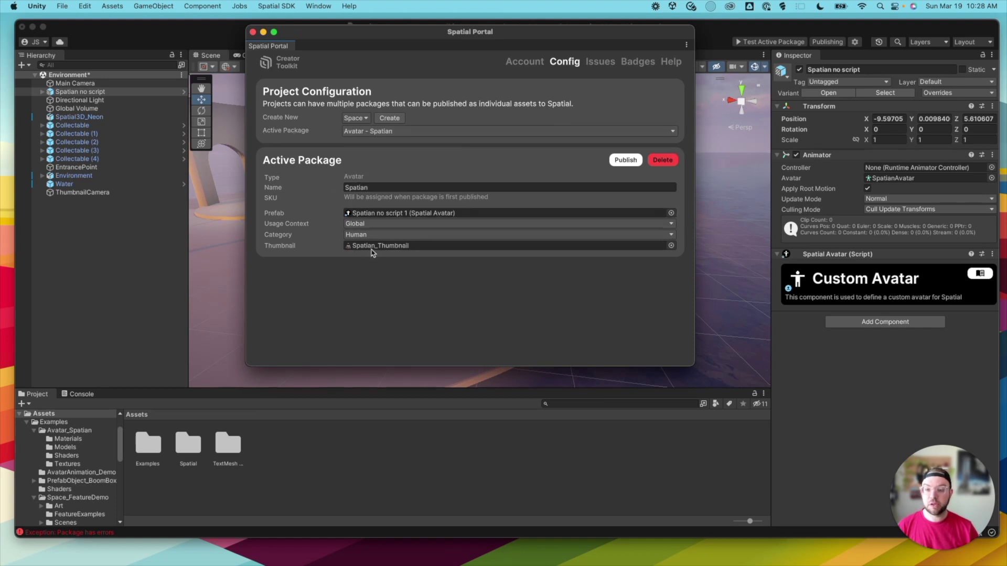
pyautogui.click(622, 166)
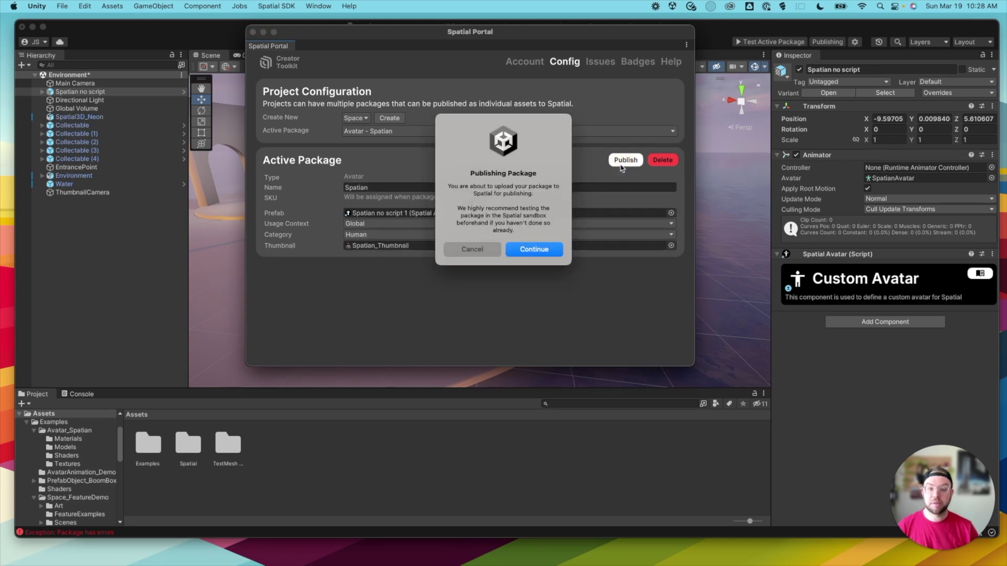
pyautogui.click(542, 248)
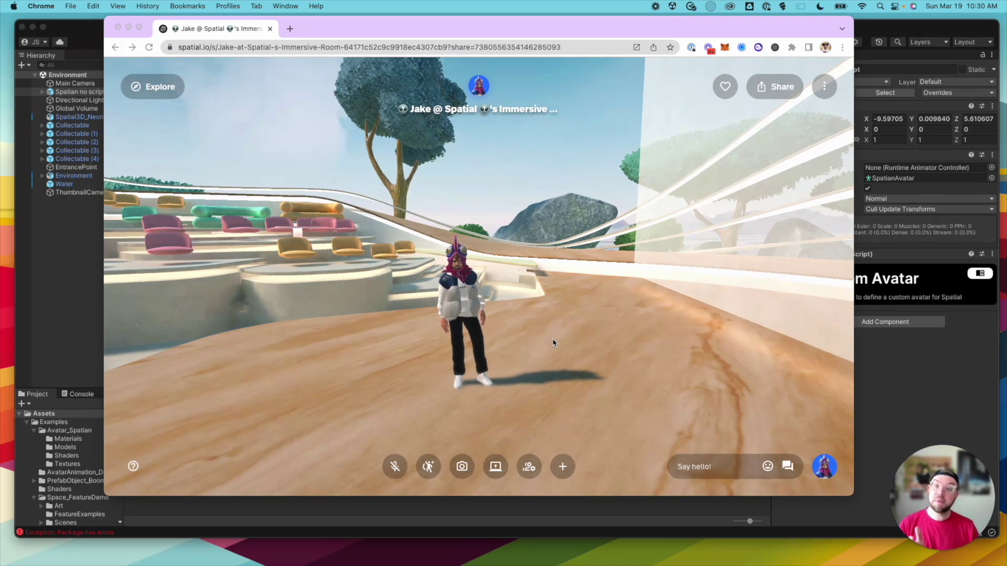
# - Switch your Spatial avatar to the published Spatian avatar and save it
pyautogui.click(824, 467)
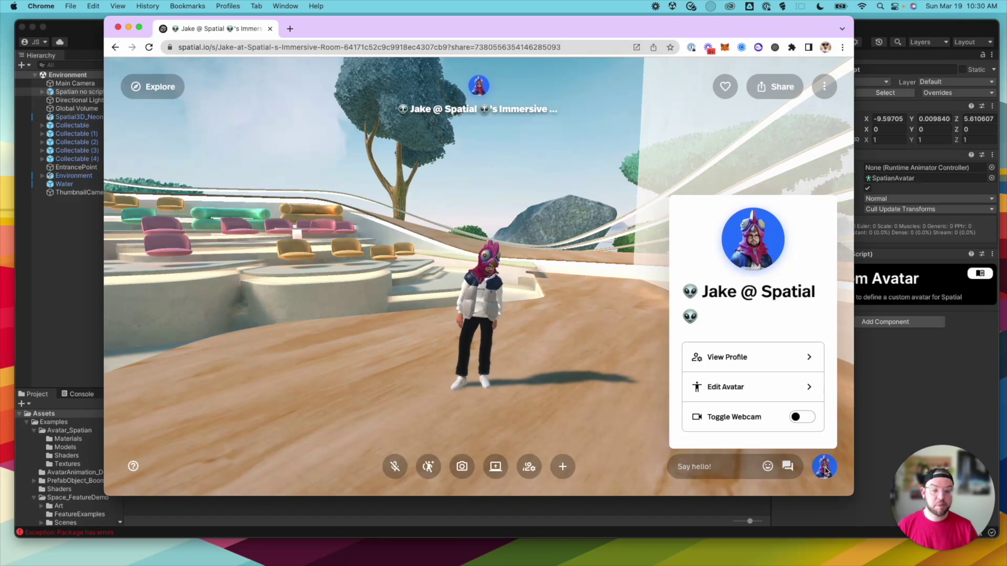
pyautogui.click(751, 386)
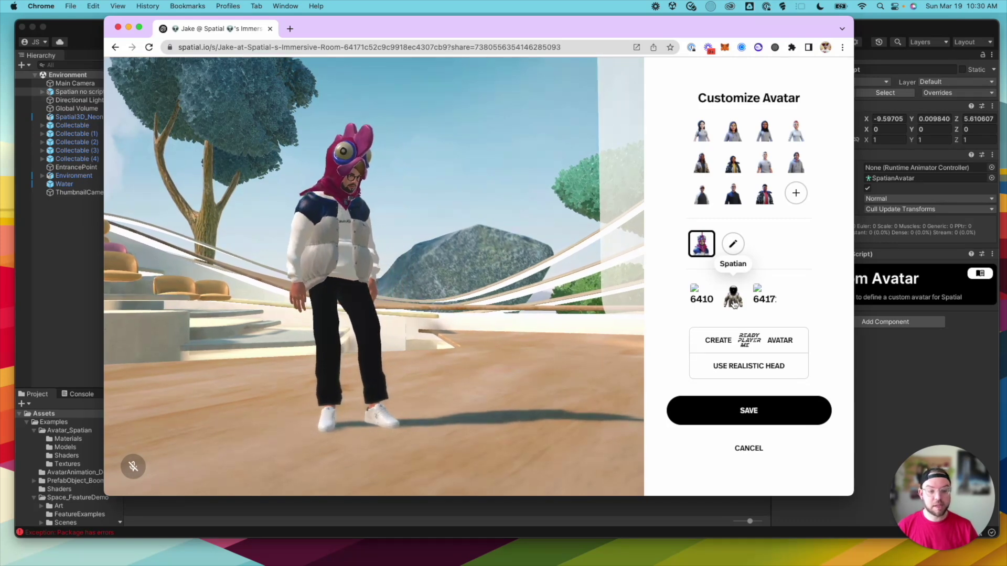
pyautogui.click(734, 298)
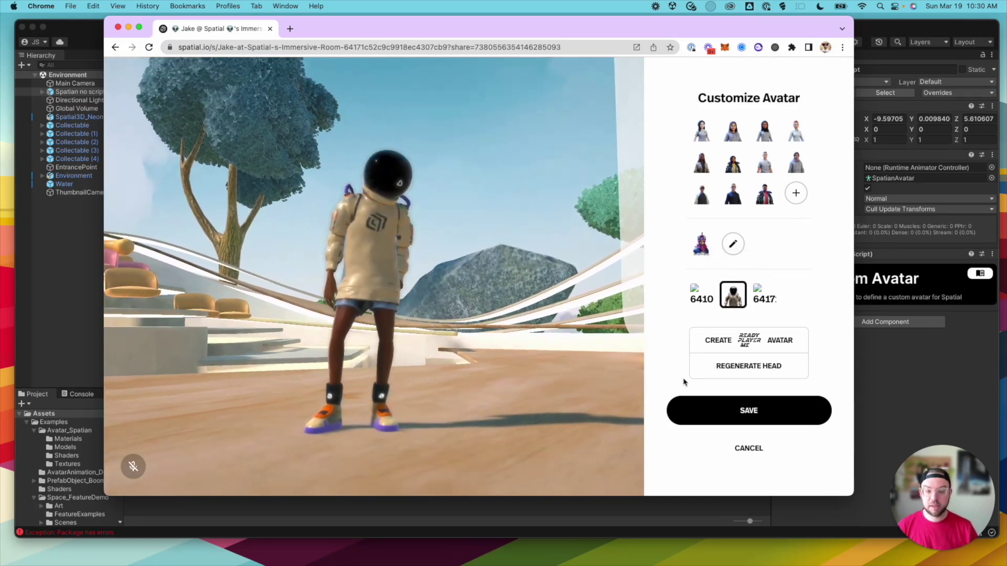
pyautogui.click(716, 410)
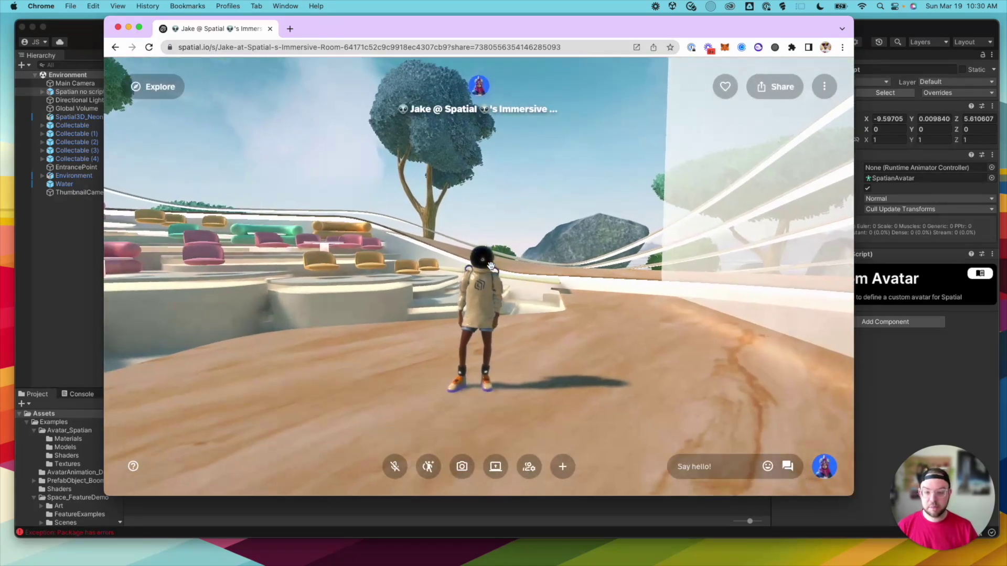
# - Run across the plaza with W and turn the view to look around the room
pyautogui.press('w')
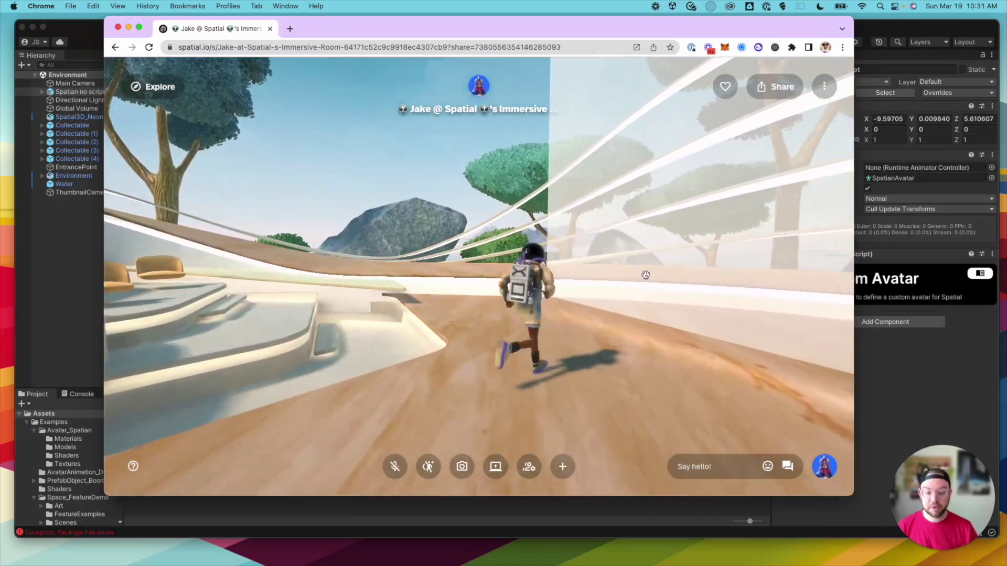
pyautogui.moveTo(645, 275); pyautogui.dragTo(456, 272)
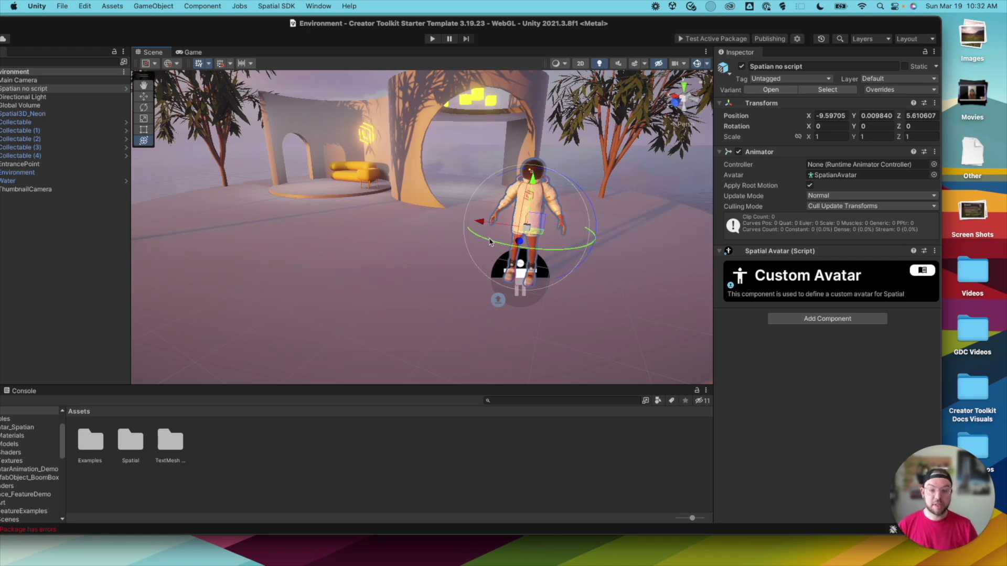
pyautogui.moveTo(490, 242); pyautogui.dragTo(701, 252)
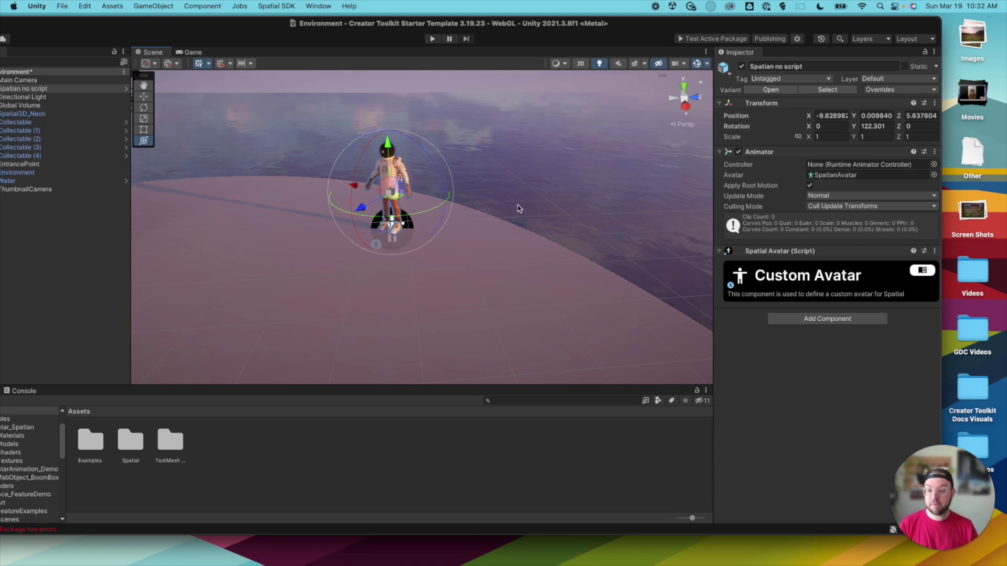
# - Create an empty object named 'Avatar Picker - Spatian' in the Hierarchy
pyautogui.moveTo(304, 30); pyautogui.dragTo(360, 34)
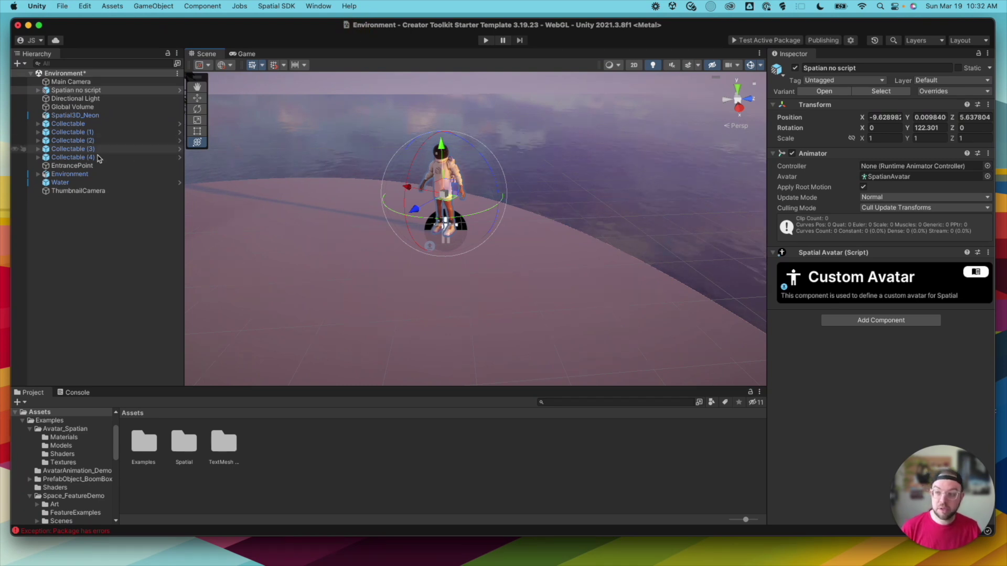
pyautogui.click(85, 229)
pyautogui.rightClick(86, 229)
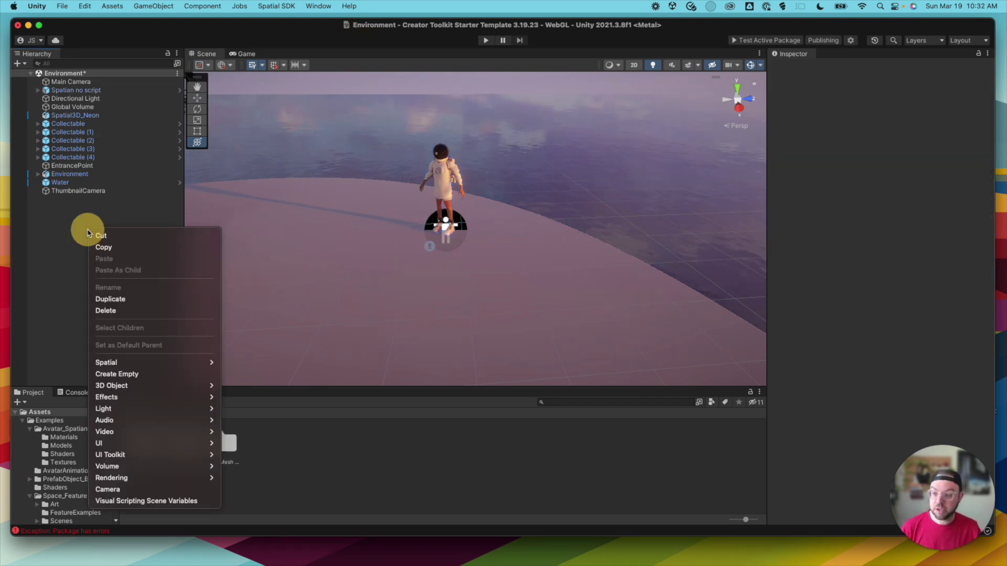
pyautogui.click(143, 374)
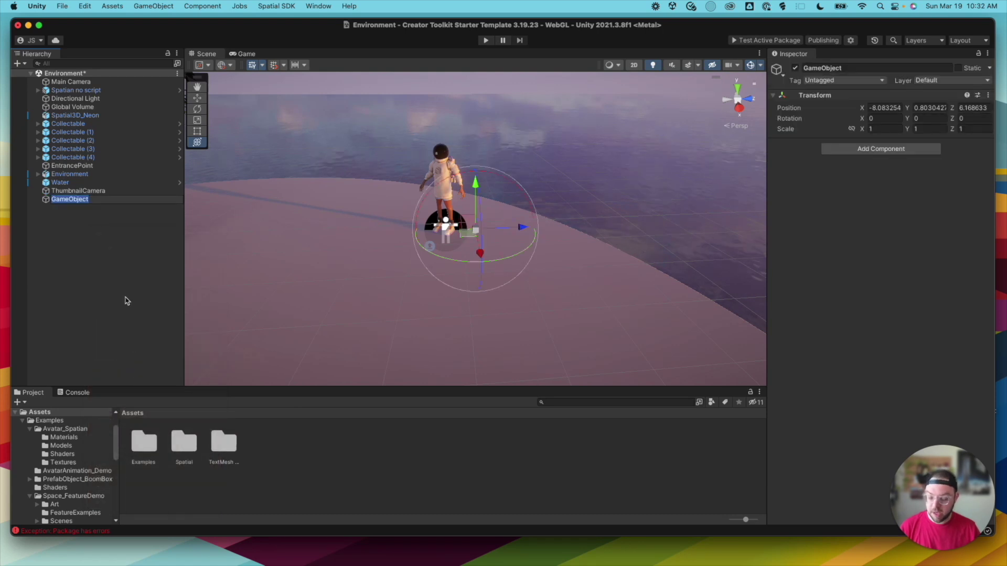
pyautogui.write('A')
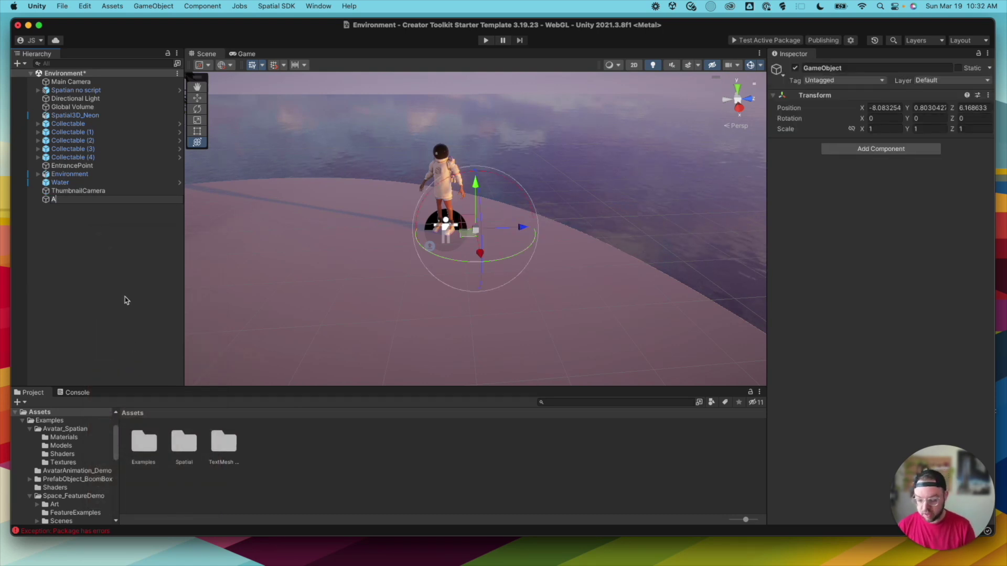
pyautogui.write('vatar P')
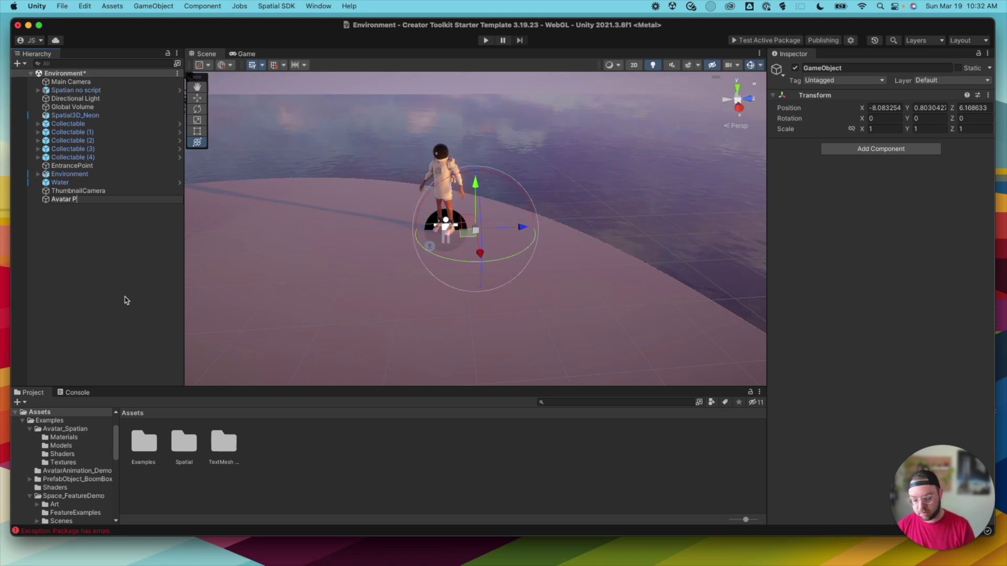
pyautogui.write('icker - SPa')
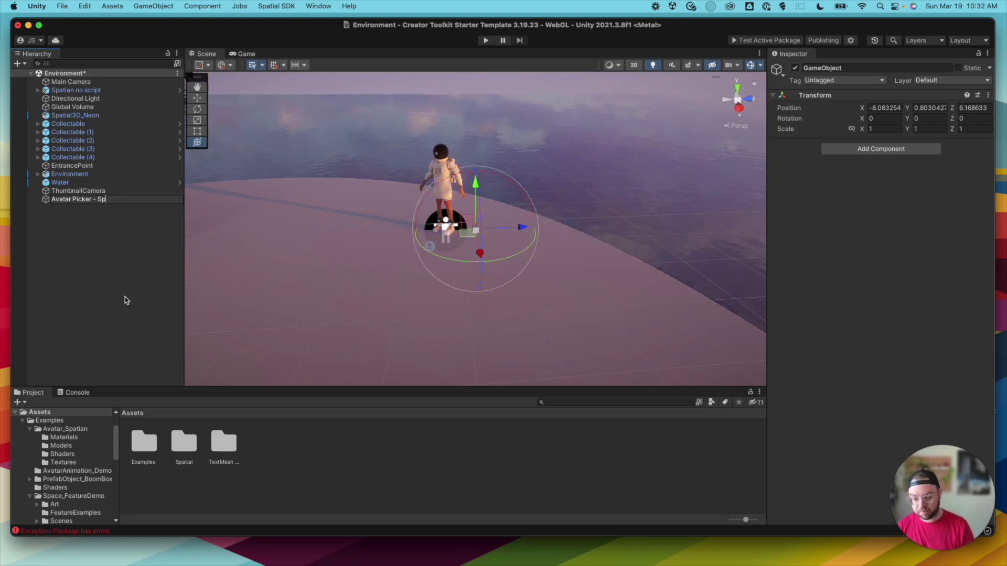
pyautogui.write('tian')
pyautogui.press('Return')
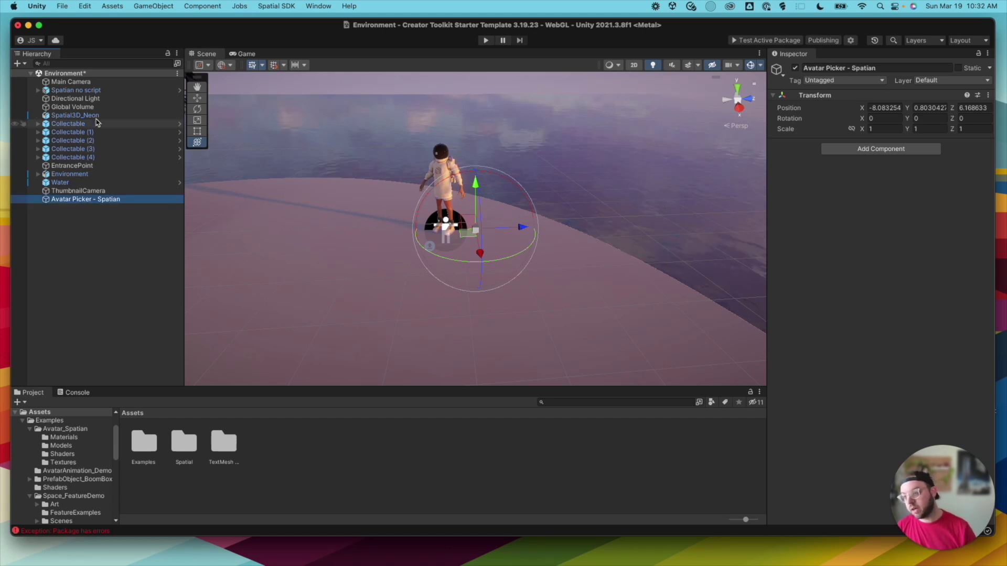
# - Nest the 'Spatian no script' avatar under Avatar Picker - Spatian and zoom in on it
pyautogui.moveTo(97, 90); pyautogui.dragTo(94, 199)
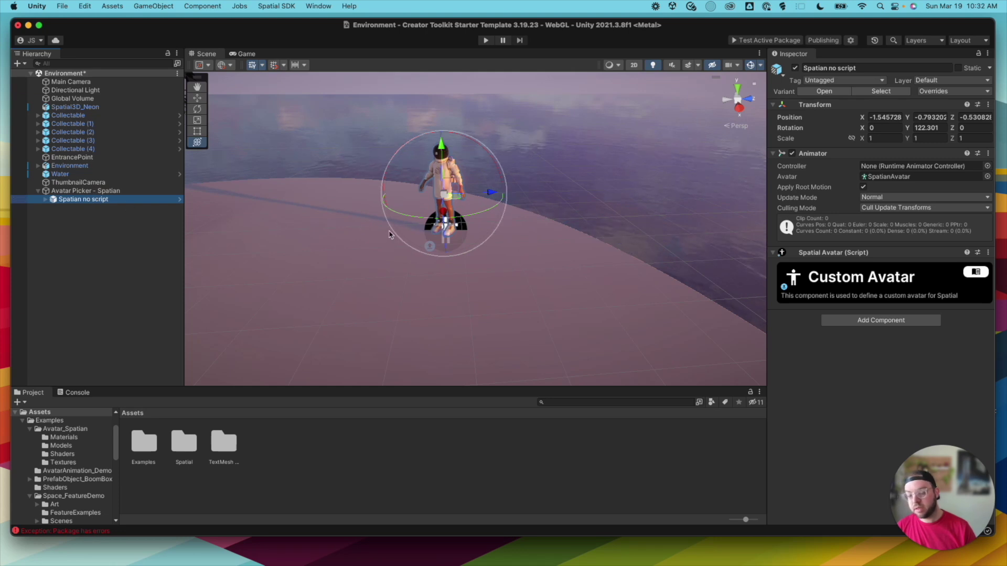
pyautogui.moveTo(405, 266); pyautogui.dragTo(370, 218, button='right')
pyautogui.scroll(3, 373, 231)
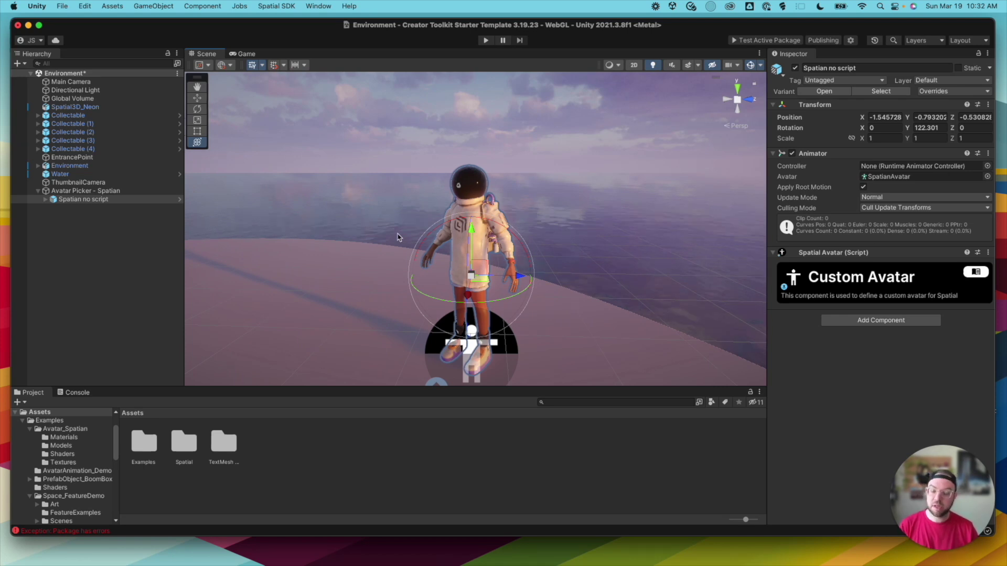
# - Add an Interactable as a child of Avatar Picker - Spatian
pyautogui.click(105, 191)
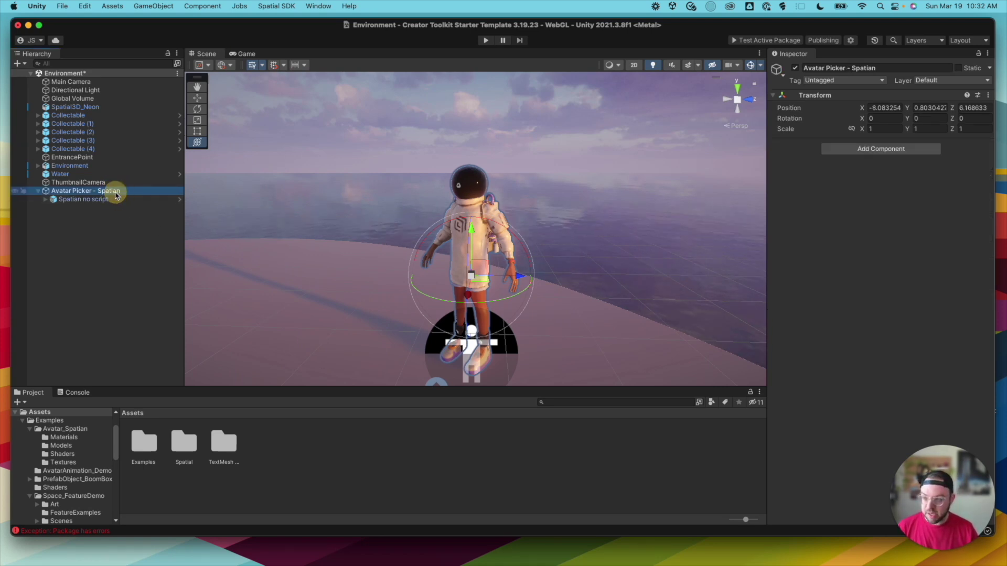
pyautogui.rightClick(116, 191)
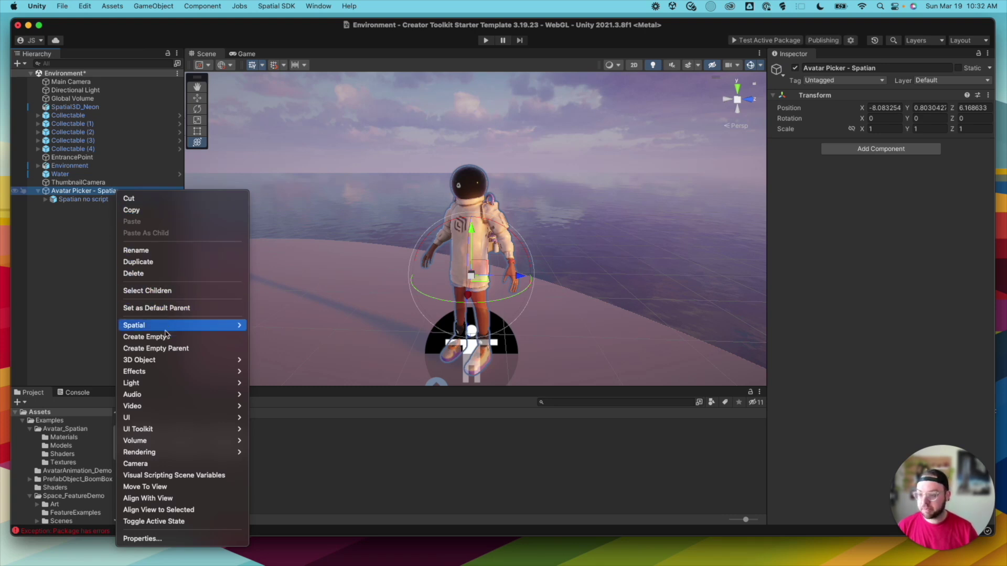
pyautogui.moveTo(167, 325)
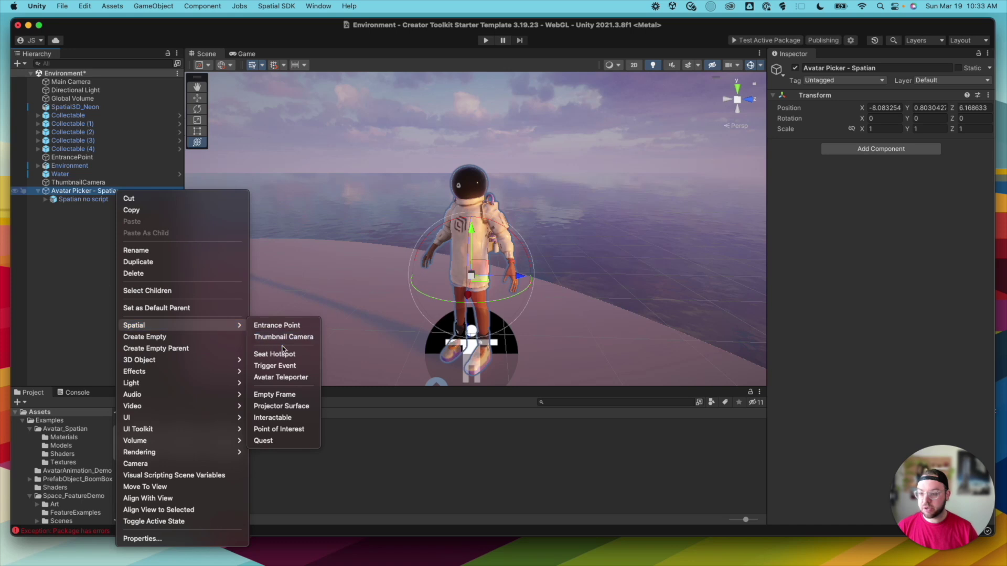
pyautogui.click(279, 416)
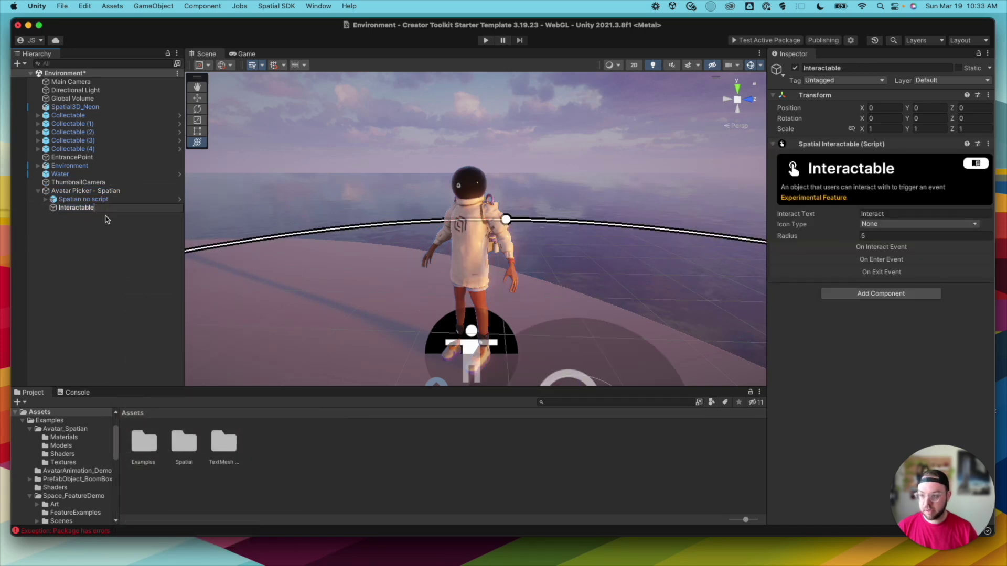
pyautogui.press('Return')
# - Set the interact text to 'Become a Spatian' and the icon type to Charge
pyautogui.click(898, 213)
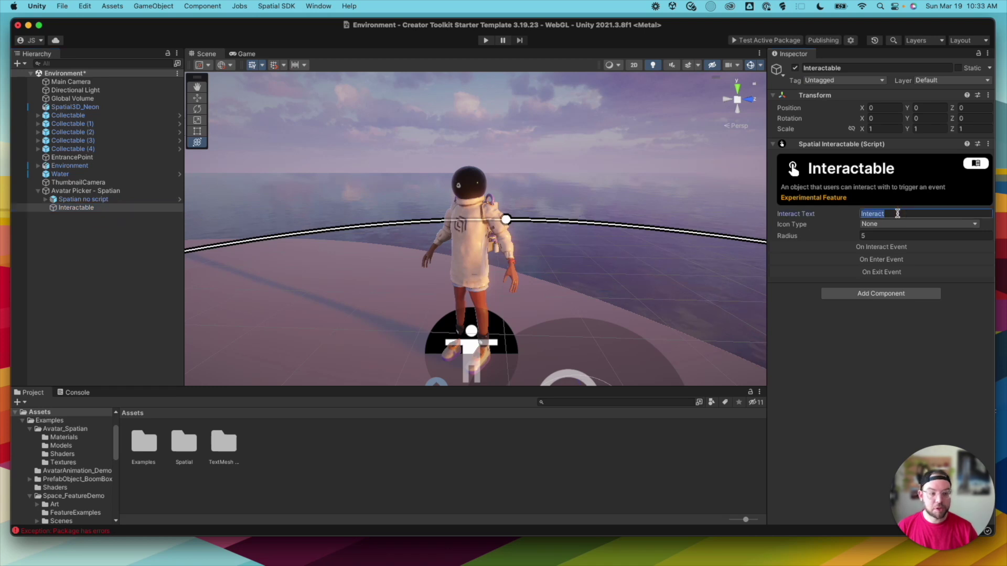
pyautogui.write('Become a Spatian')
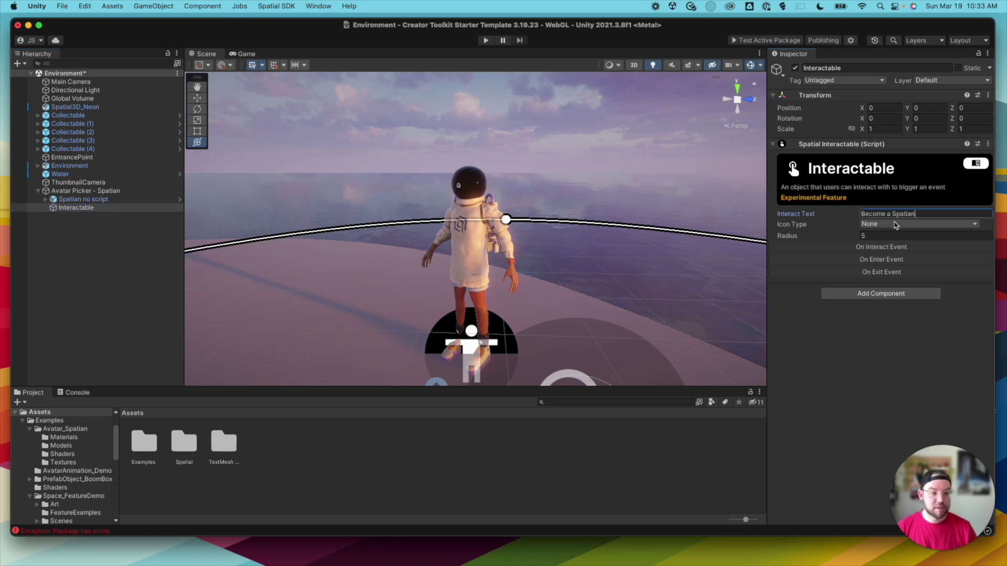
pyautogui.click(896, 225)
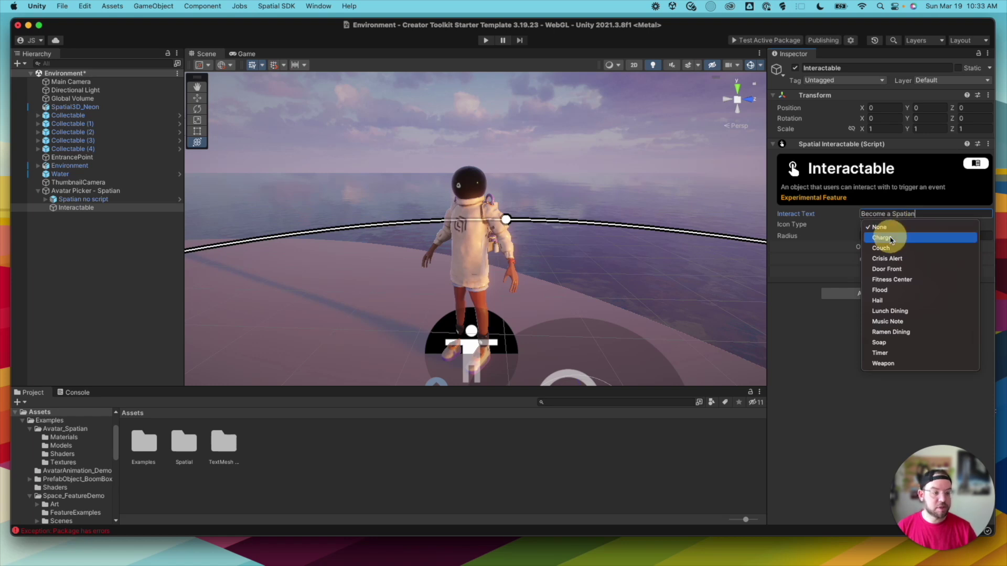
pyautogui.click(892, 238)
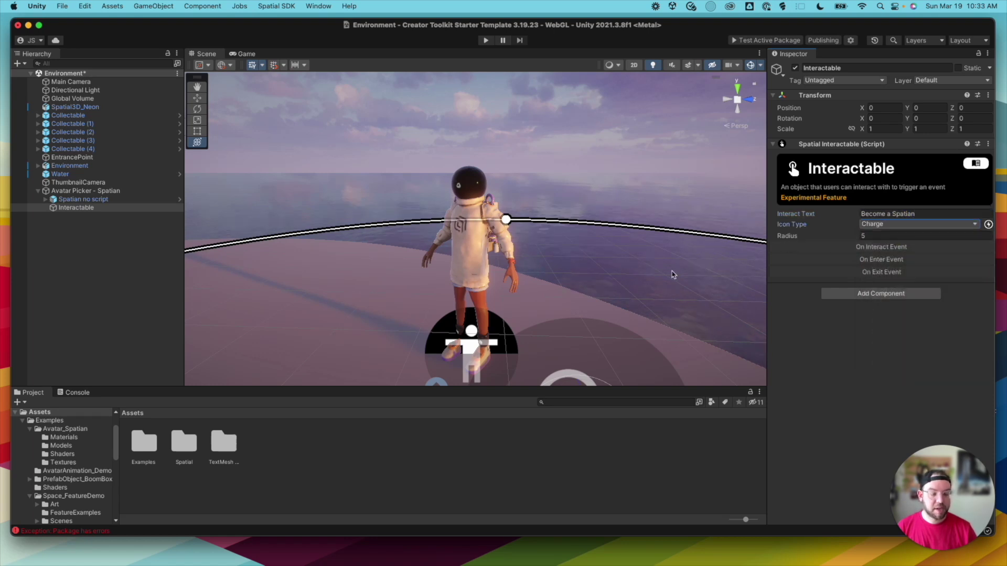
pyautogui.press('f')
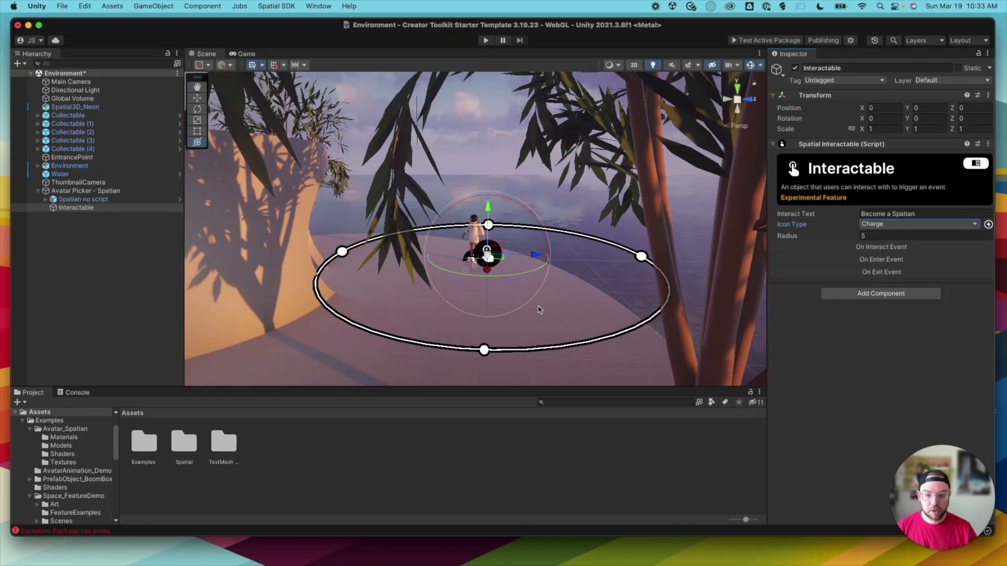
# - Shrink the Interactable's radius to about 2
pyautogui.moveTo(485, 350); pyautogui.dragTo(478, 281)
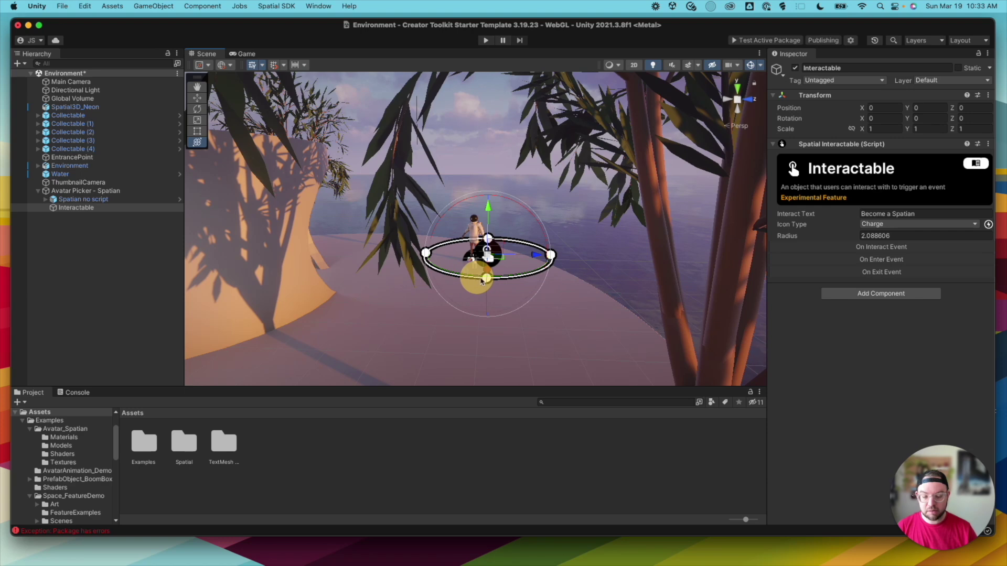
pyautogui.scroll(5, 483, 281)
pyautogui.keyDown('alt'); pyautogui.moveTo(409, 314); pyautogui.dragTo(562, 320); pyautogui.keyUp('alt')
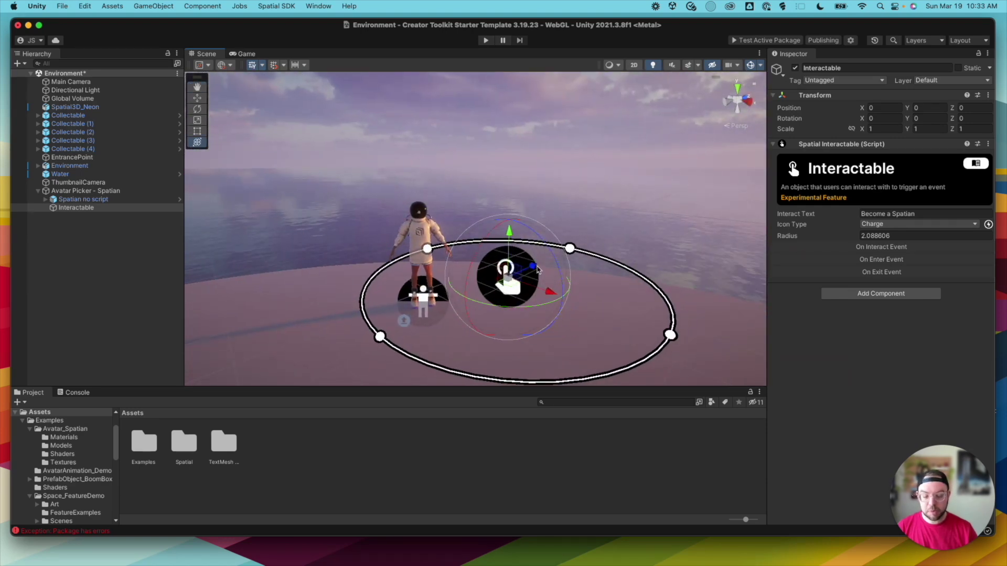
# - Raise the Interactable above the avatar's head, to position -1.601, 1.547, -0.488
pyautogui.moveTo(537, 270); pyautogui.dragTo(454, 299)
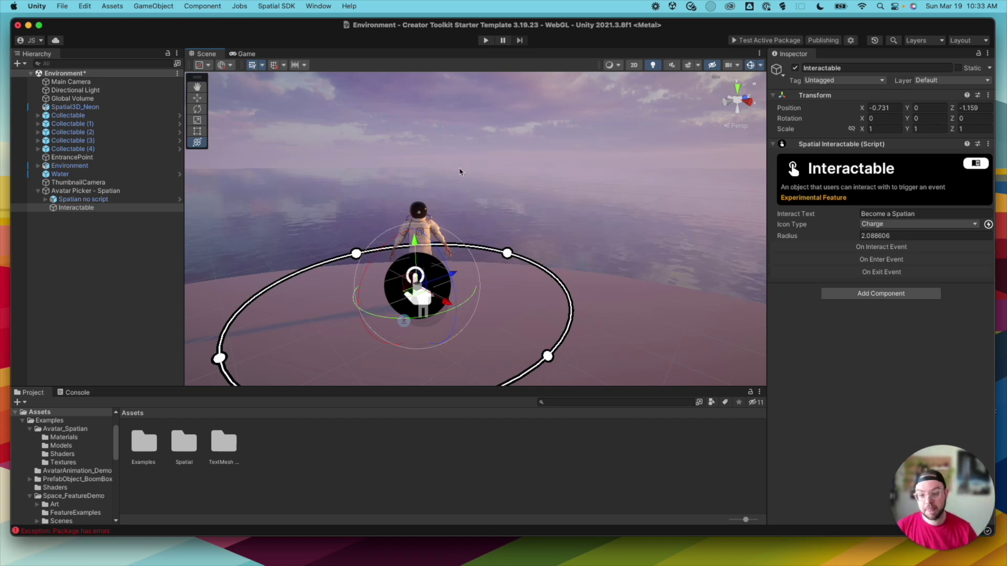
pyautogui.moveTo(414, 242); pyautogui.dragTo(413, 134)
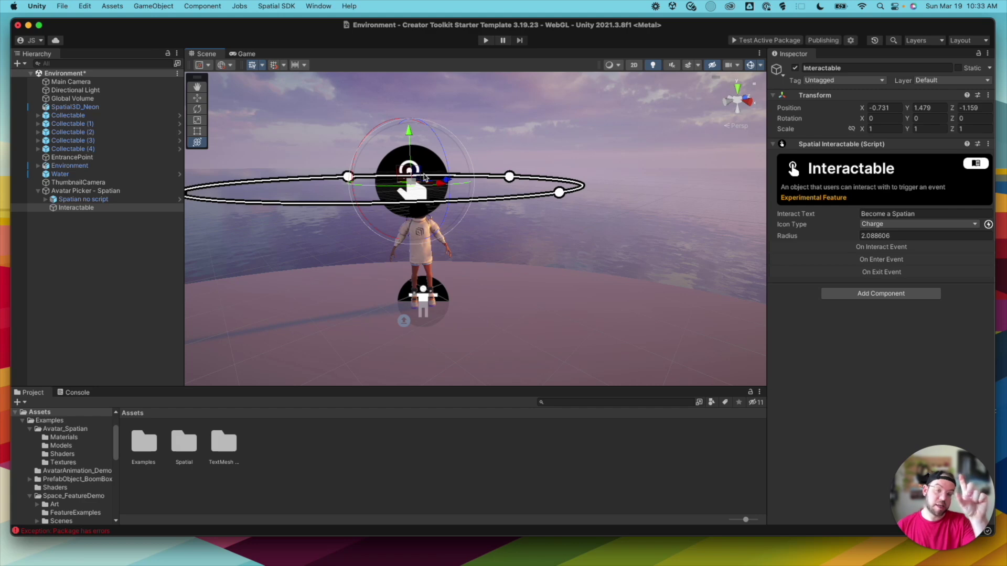
pyautogui.keyDown('alt'); pyautogui.moveTo(489, 223); pyautogui.dragTo(390, 202); pyautogui.keyUp('alt')
pyautogui.moveTo(408, 140); pyautogui.dragTo(474, 128)
pyautogui.keyDown('alt'); pyautogui.moveTo(519, 163); pyautogui.dragTo(598, 31); pyautogui.keyUp('alt')
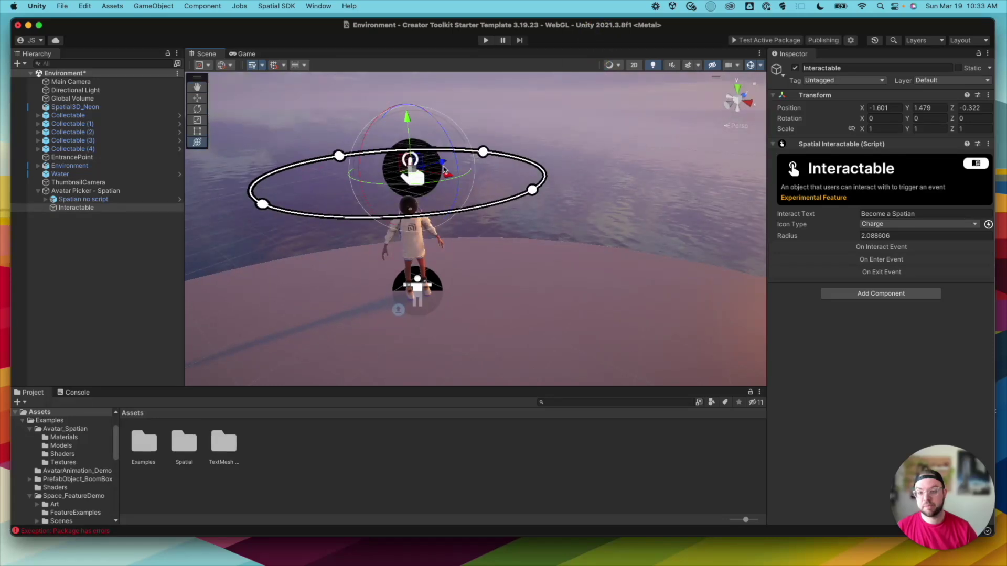
pyautogui.moveTo(448, 159); pyautogui.dragTo(406, 161)
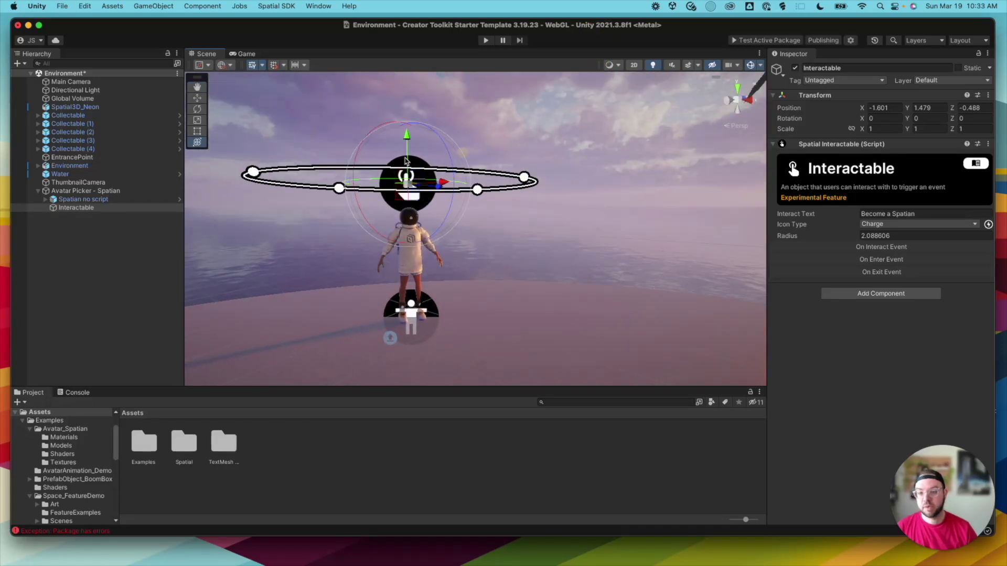
pyautogui.click(508, 225)
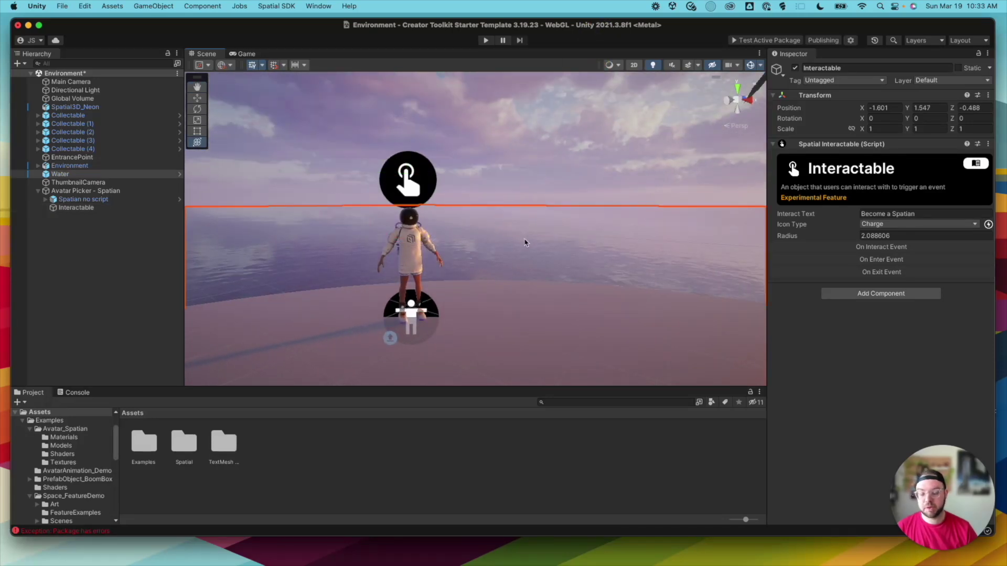
pyautogui.keyDown('alt'); pyautogui.moveTo(524, 243); pyautogui.dragTo(487, 239); pyautogui.keyUp('alt')
pyautogui.click(76, 207)
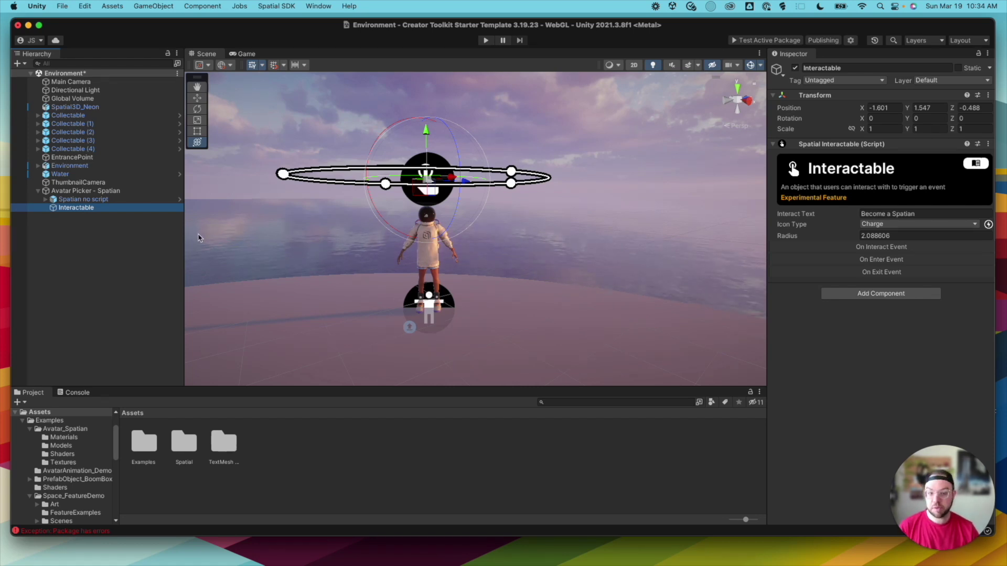
pyautogui.click(110, 191)
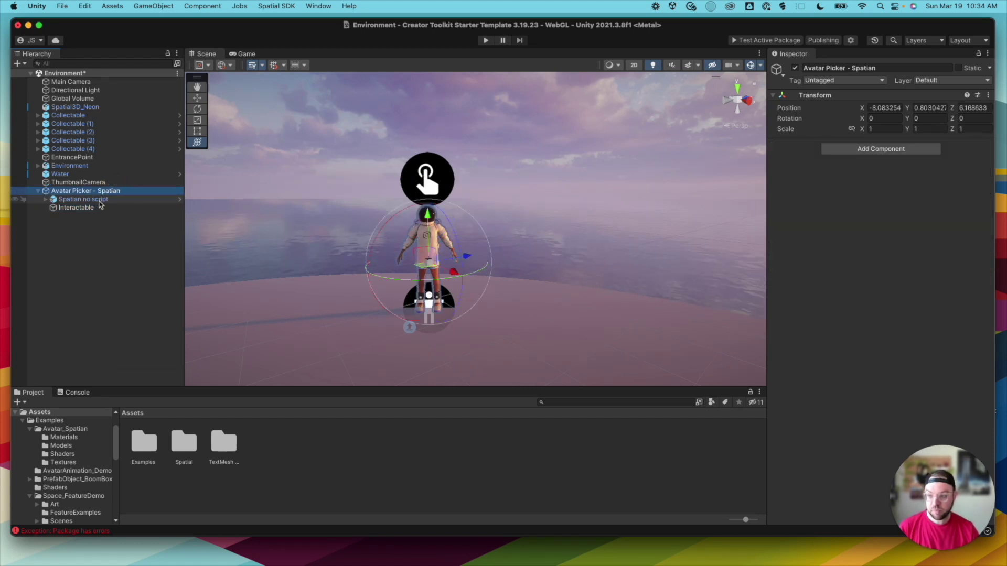
# - Add a Script Machine component to the Interactable
pyautogui.click(94, 207)
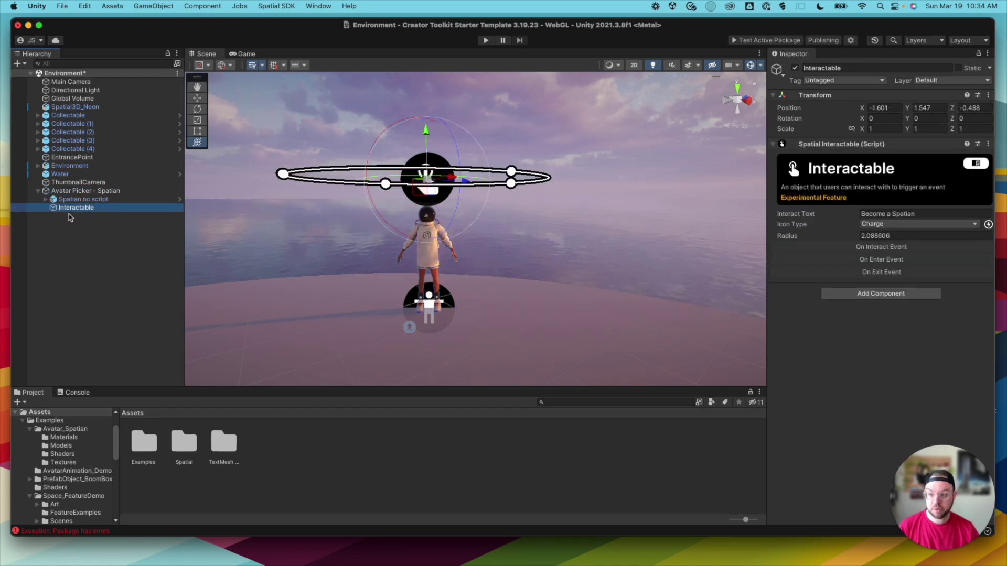
pyautogui.click(874, 294)
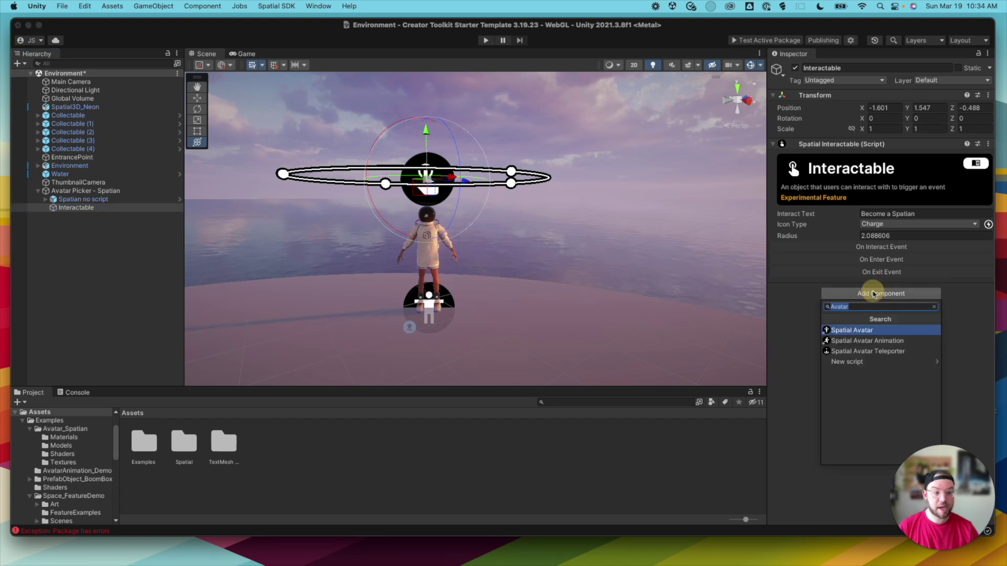
pyautogui.write('Scri')
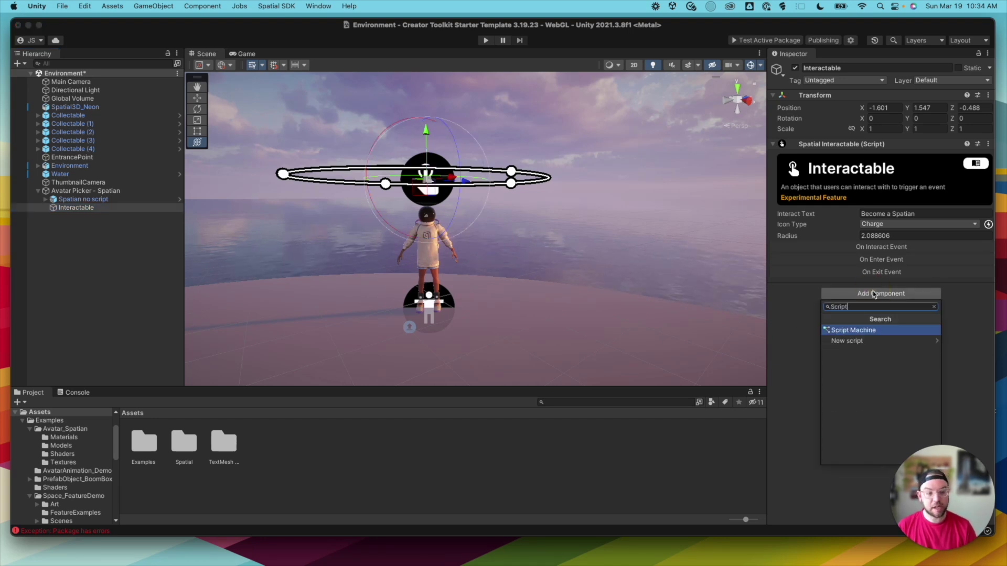
pyautogui.write('pt')
pyautogui.press('Return')
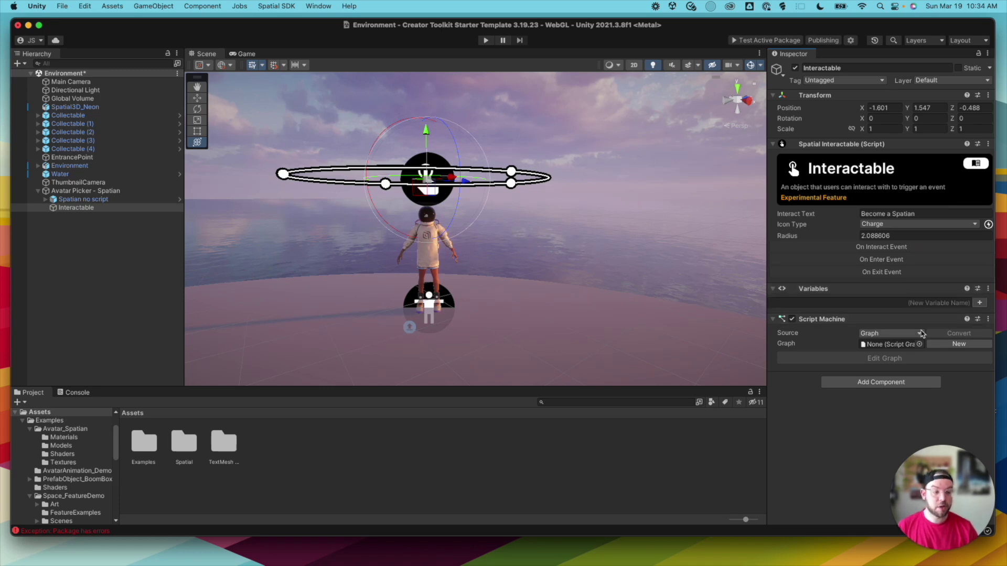
# - Create a new script graph saved as 'Spatian Picker' in a new Assets/Scripts folder
pyautogui.click(944, 345)
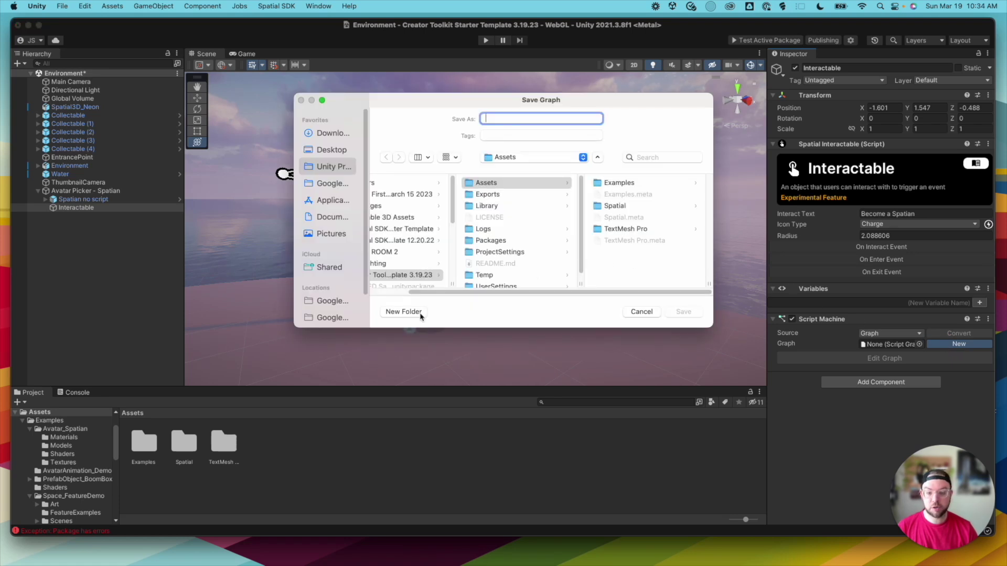
pyautogui.click(403, 311)
pyautogui.write('Scripts')
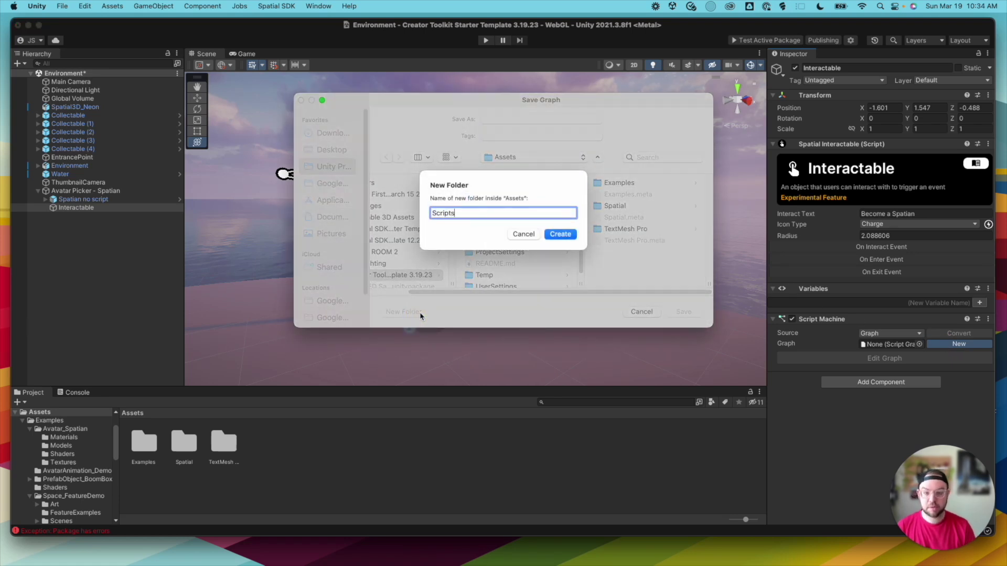
pyautogui.press('Return')
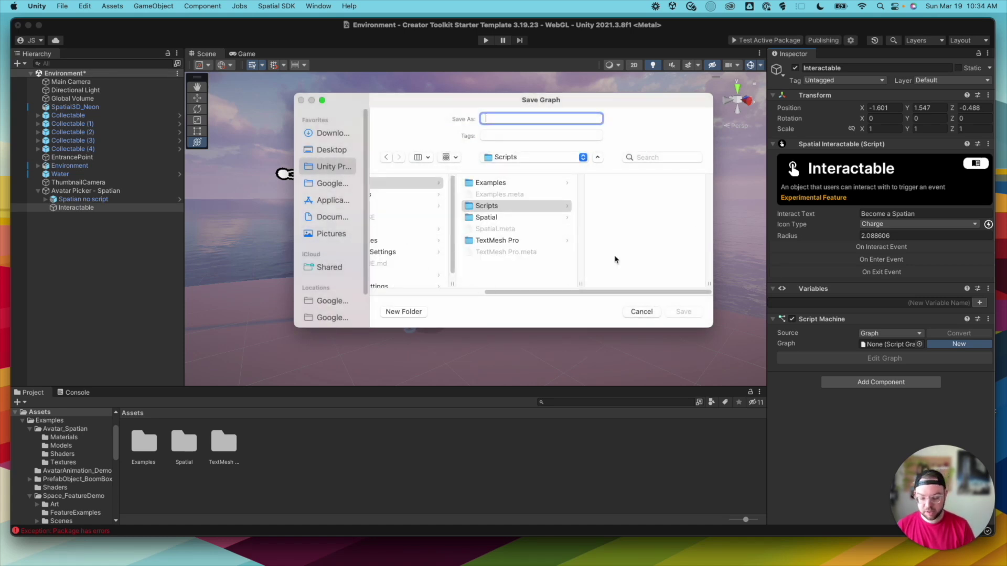
pyautogui.write('Spatian Picker')
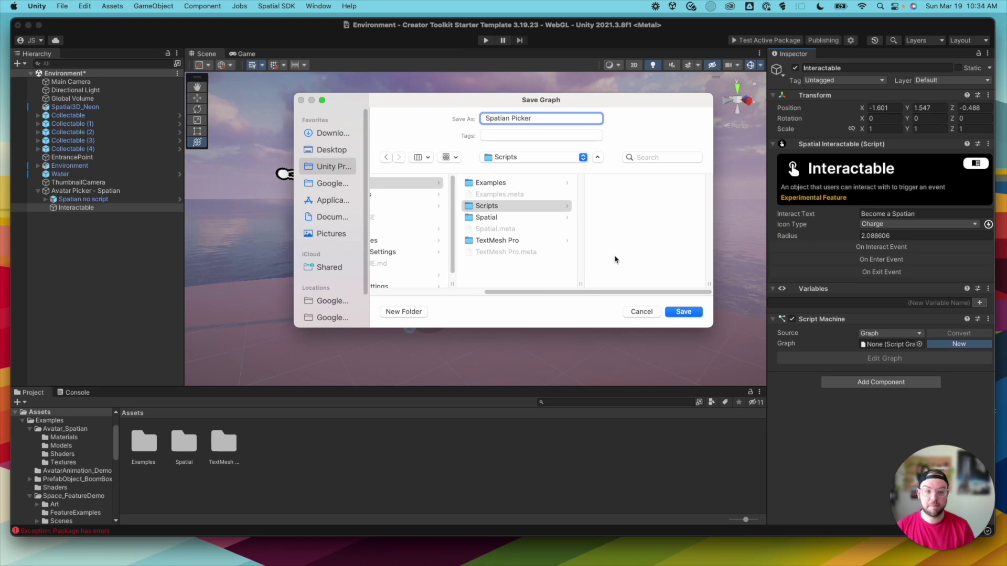
pyautogui.press('Return')
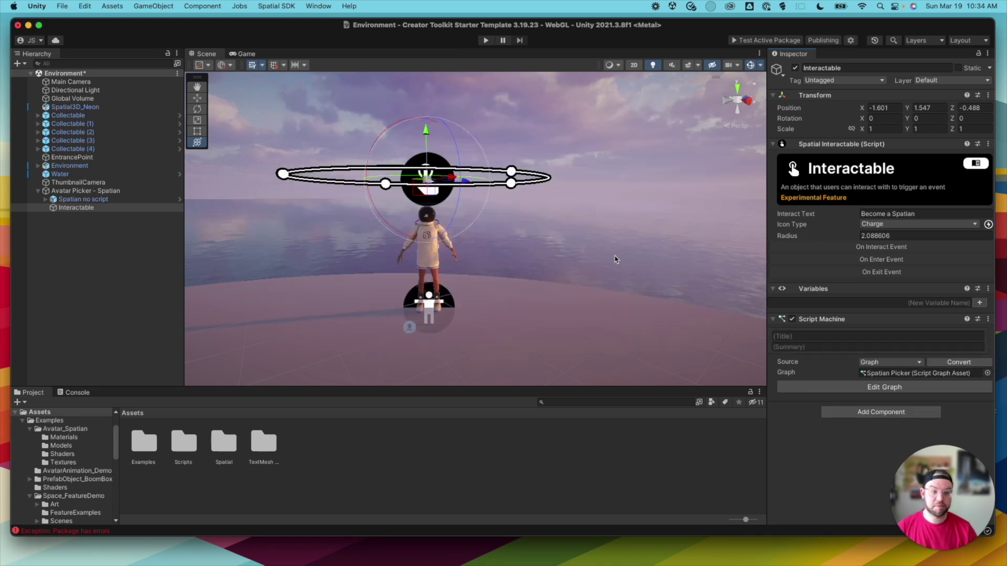
pyautogui.click(873, 390)
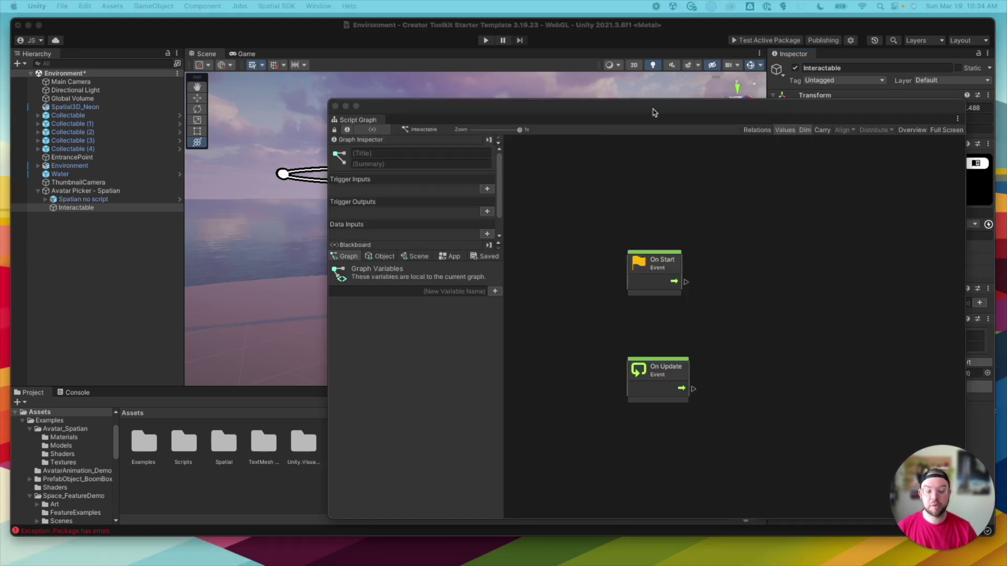
# - Enlarge the Script Graph window and delete the default On Start and On Update nodes
pyautogui.moveTo(652, 111); pyautogui.dragTo(457, 70)
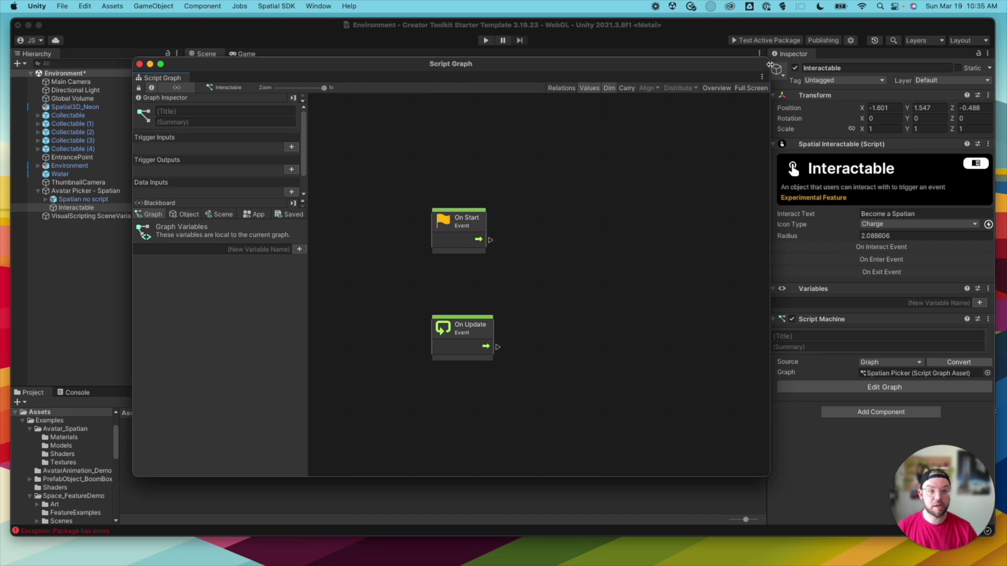
pyautogui.moveTo(769, 64); pyautogui.dragTo(891, 32)
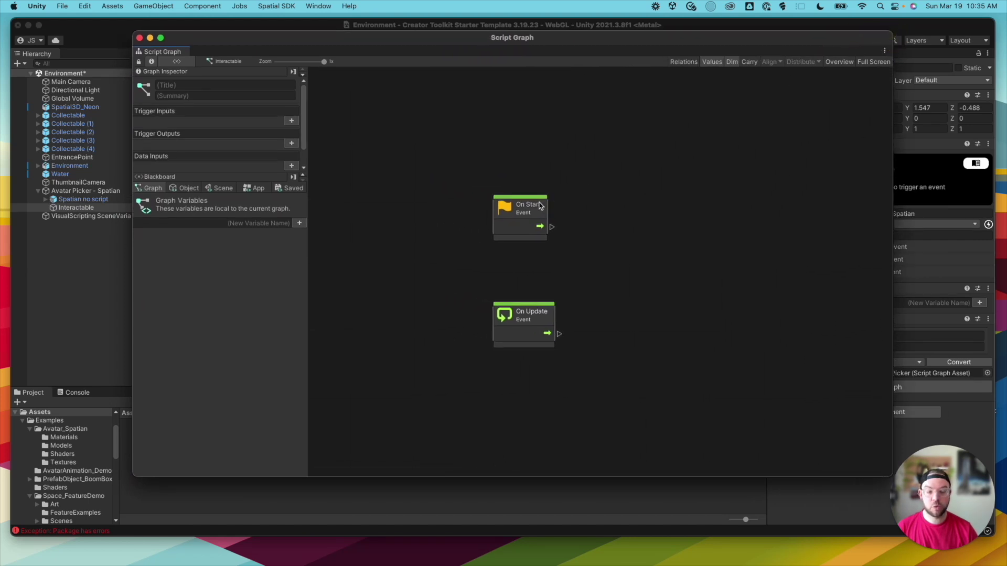
pyautogui.moveTo(540, 206); pyautogui.dragTo(495, 198)
pyautogui.moveTo(531, 306); pyautogui.dragTo(474, 280)
pyautogui.rightClick(486, 206)
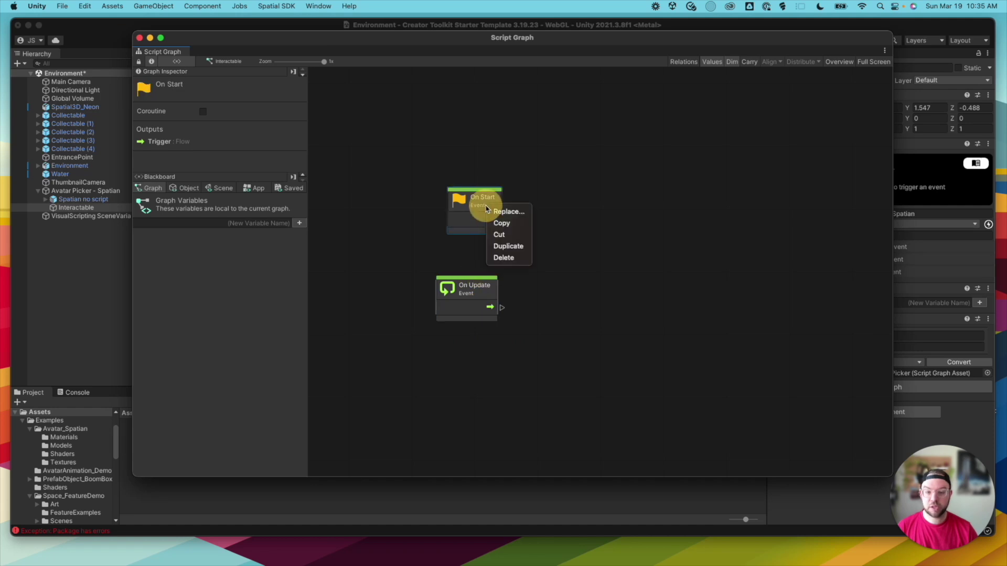
pyautogui.click(504, 258)
pyautogui.rightClick(459, 287)
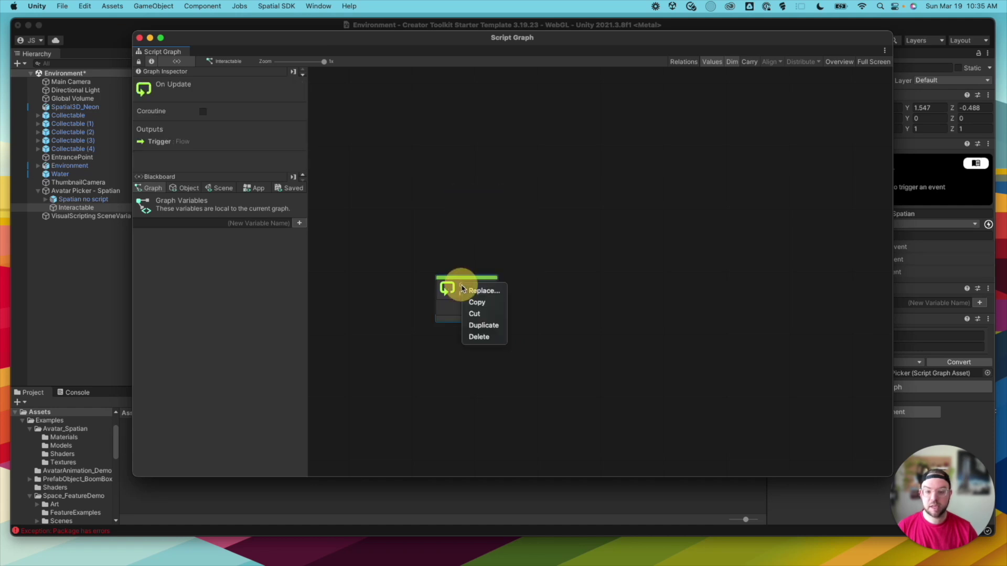
pyautogui.click(480, 337)
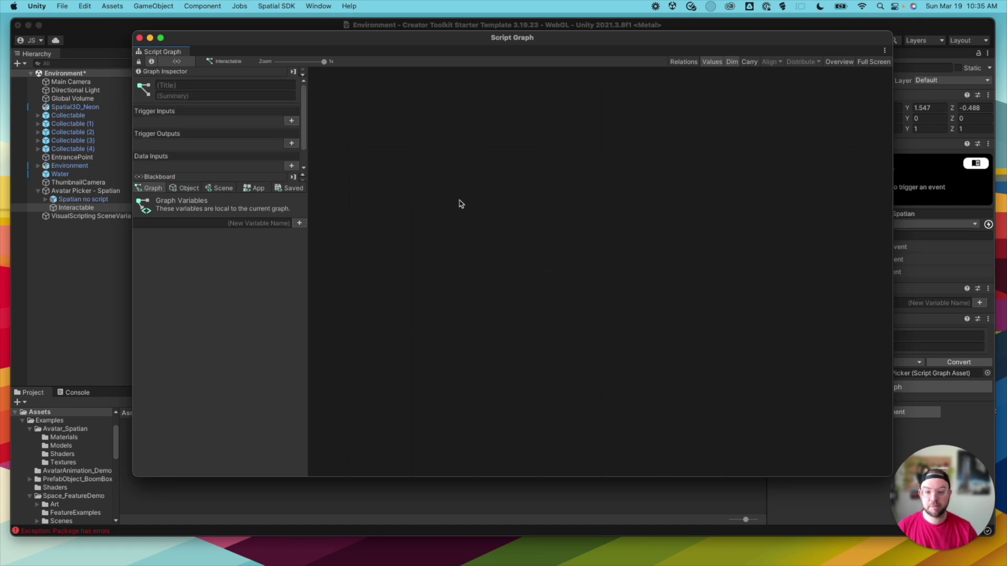
# - Add a Spatial Interactable: On Interact node by searching 'spatian inter'
pyautogui.rightClick(419, 198)
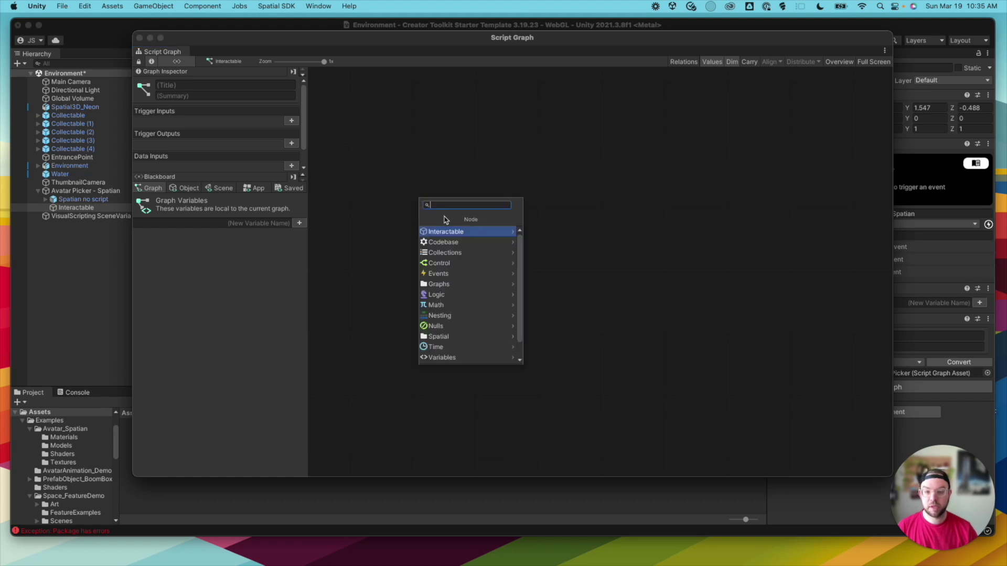
pyautogui.click(462, 231)
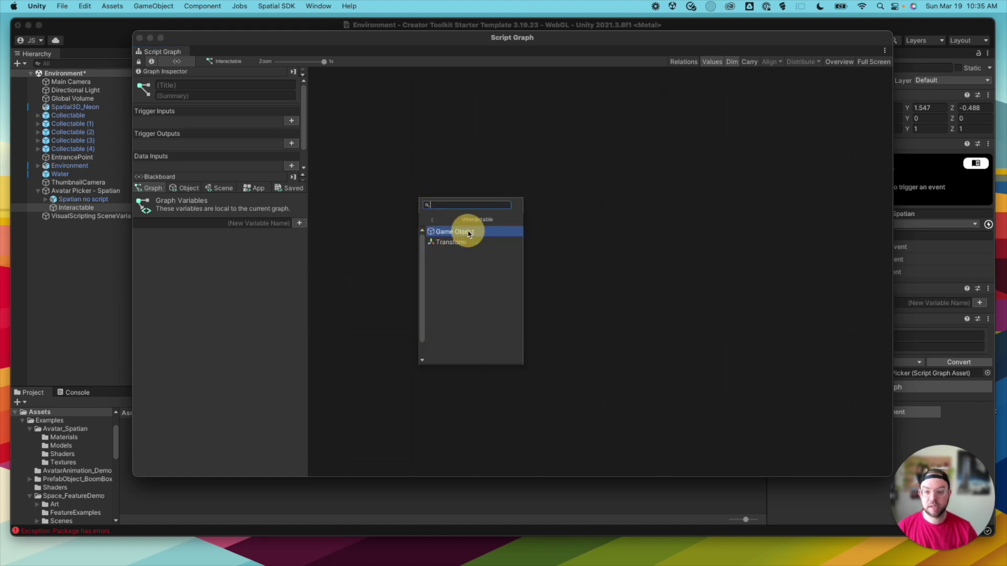
pyautogui.click(437, 219)
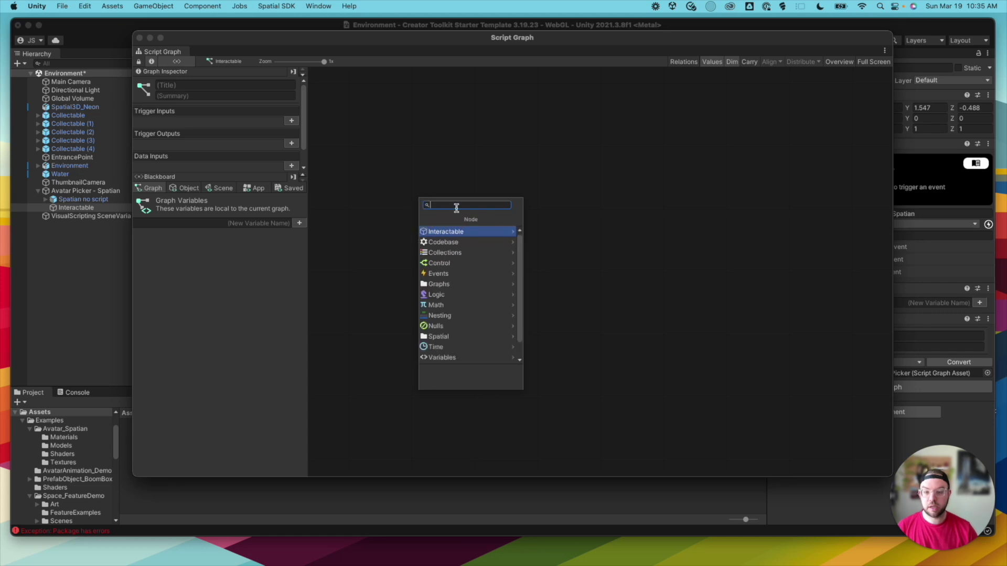
pyautogui.write('spatian')
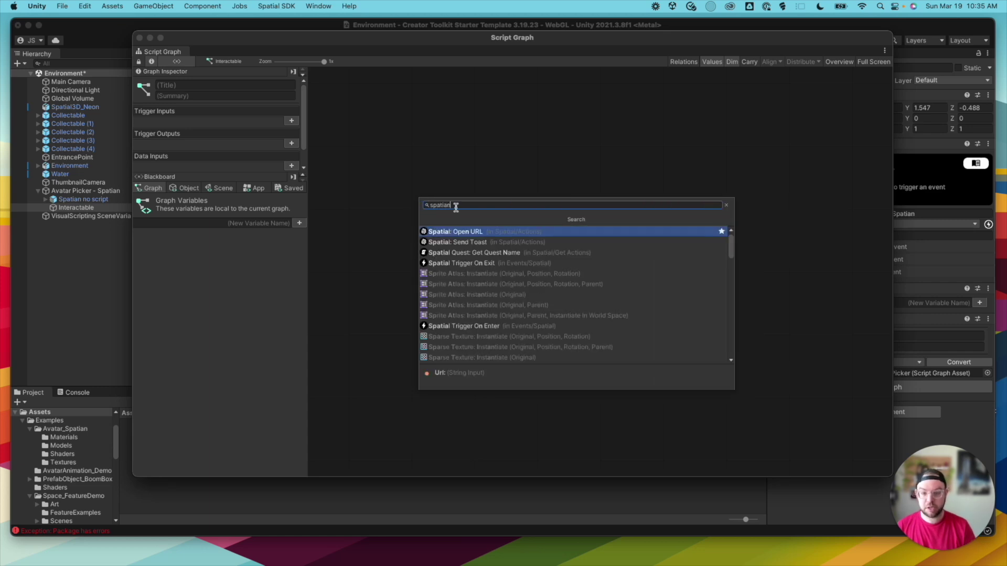
pyautogui.write(' inter')
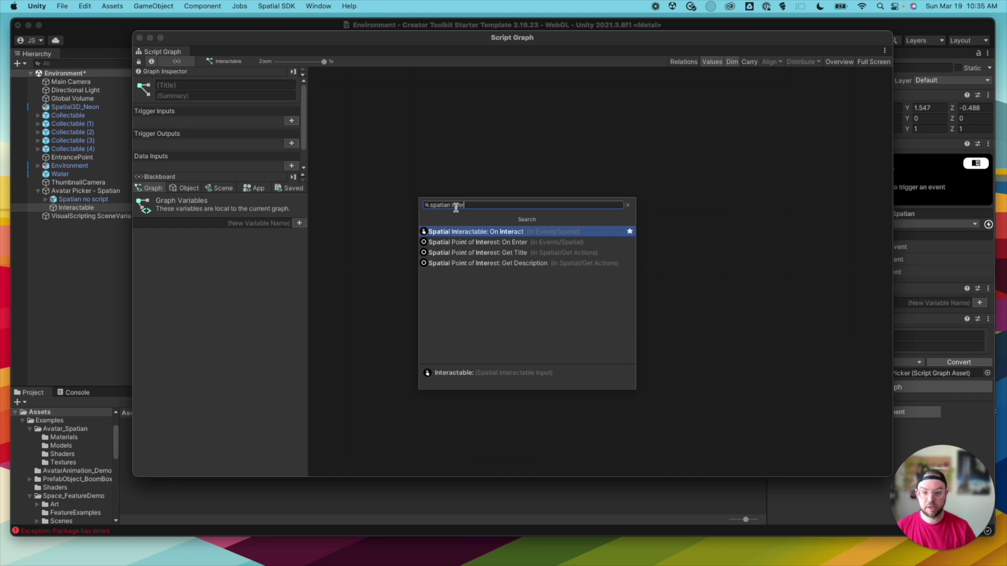
pyautogui.click(490, 234)
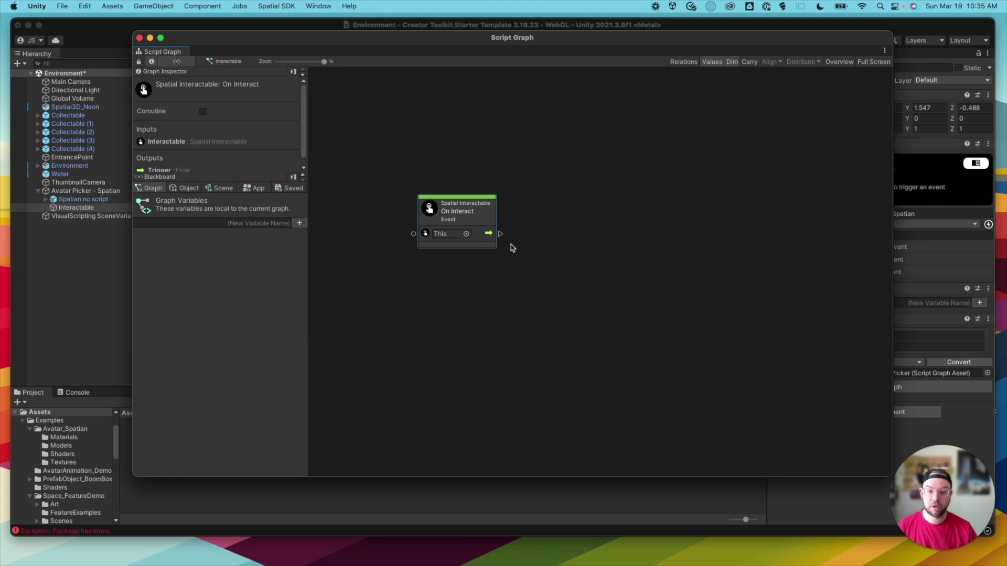
# - Wire On Interact's flow output into a new Spatial: Set Local Avatar node
pyautogui.moveTo(500, 234); pyautogui.dragTo(582, 206)
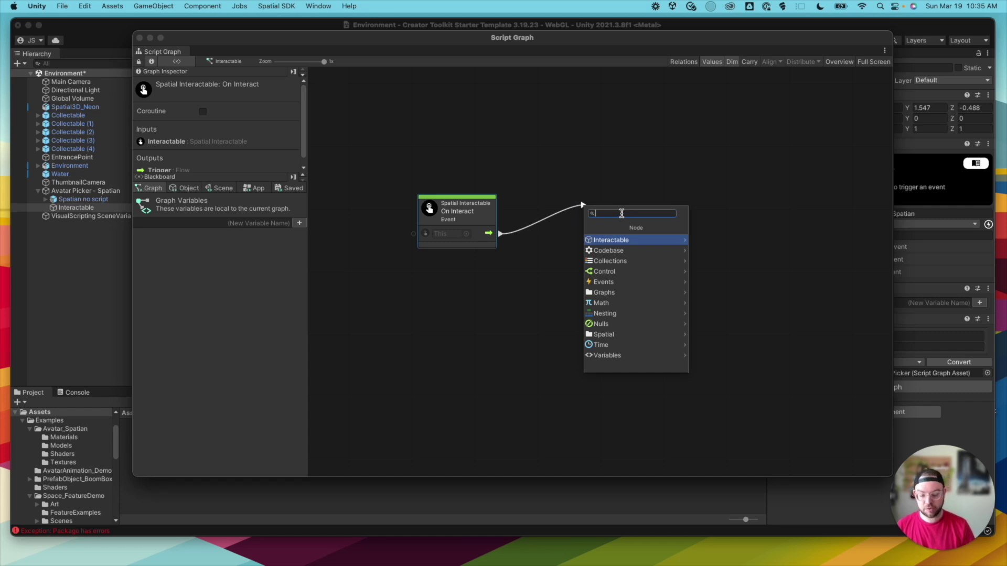
pyautogui.write('local')
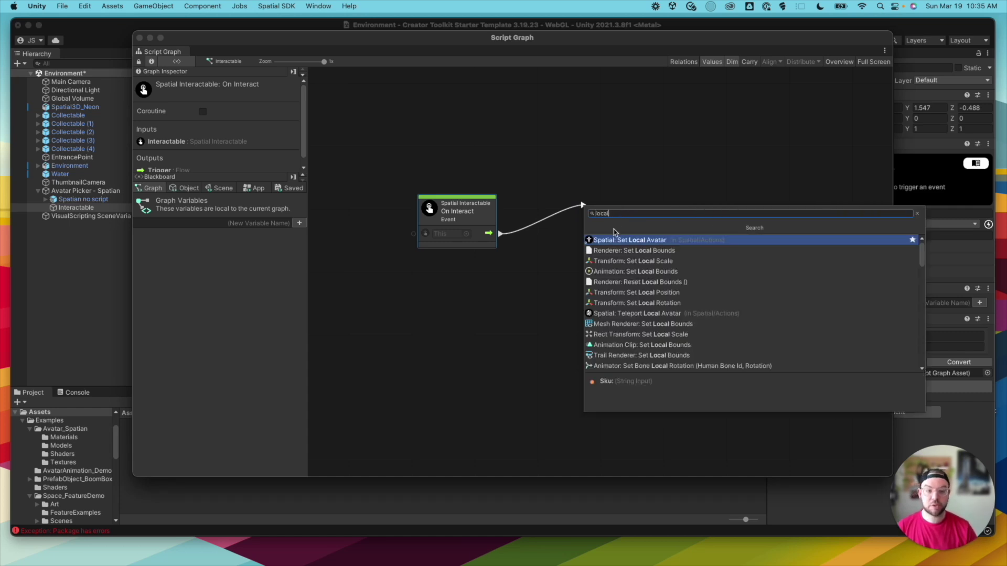
pyautogui.click(631, 242)
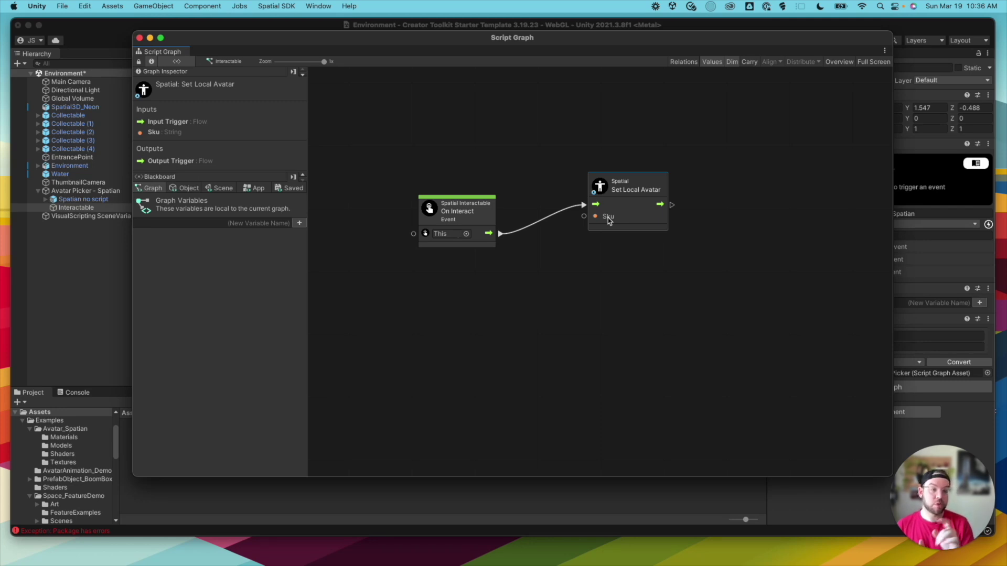
pyautogui.click(915, 25)
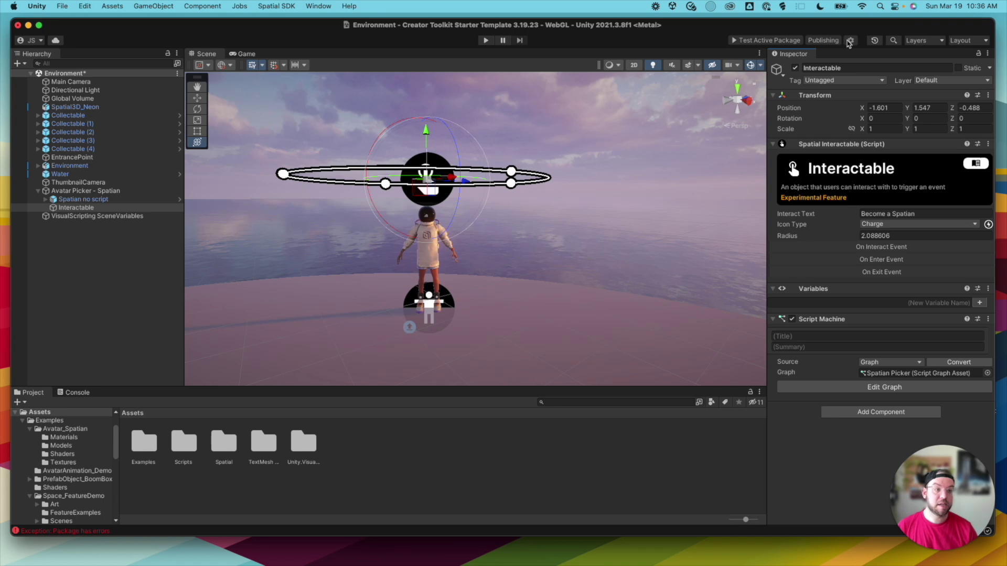
# - Copy the avatar package's SKU from Spatial Portal and bring the Script Graph forward
pyautogui.click(850, 40)
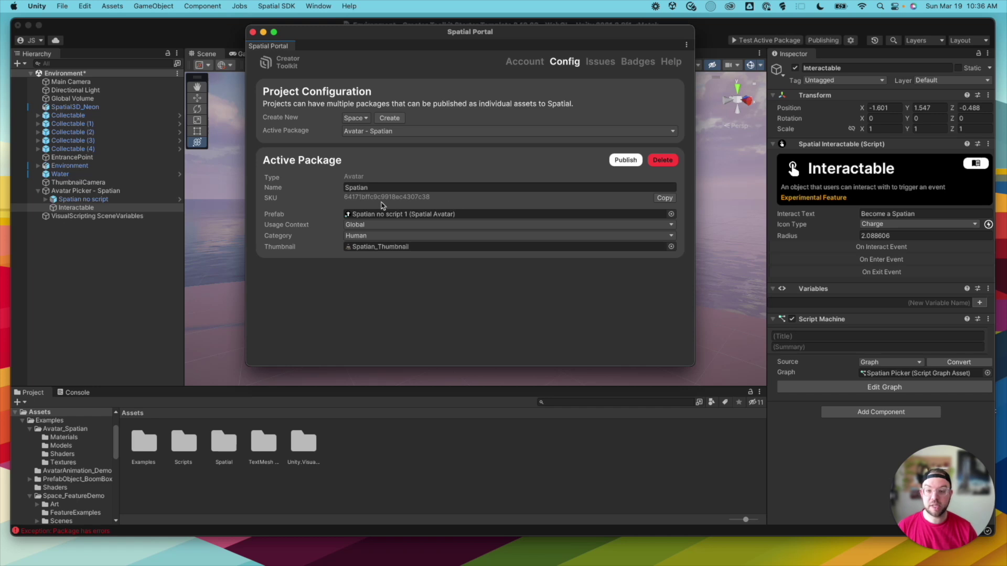
pyautogui.click(663, 198)
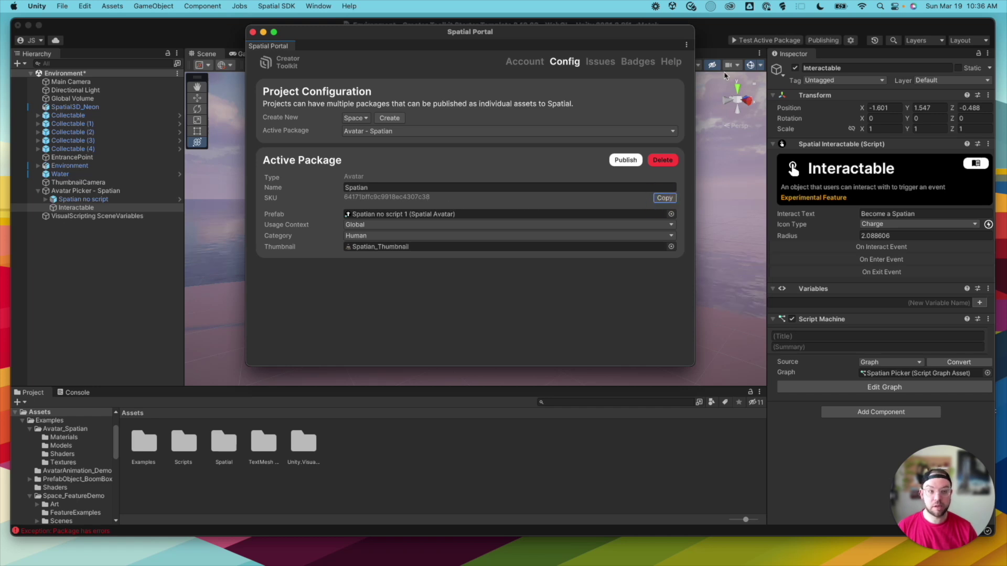
pyautogui.moveTo(741, 25); pyautogui.dragTo(709, 134)
pyautogui.moveTo(760, 41); pyautogui.dragTo(733, 36)
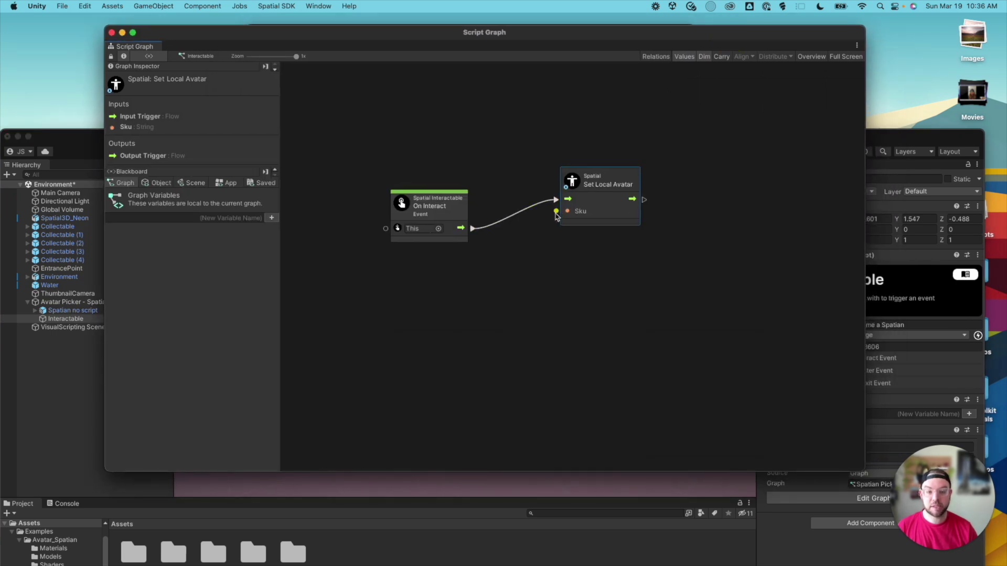
# - Connect a String Literal node holding the pasted SKU to Set Local Avatar's Sku input
pyautogui.moveTo(556, 211); pyautogui.dragTo(490, 292)
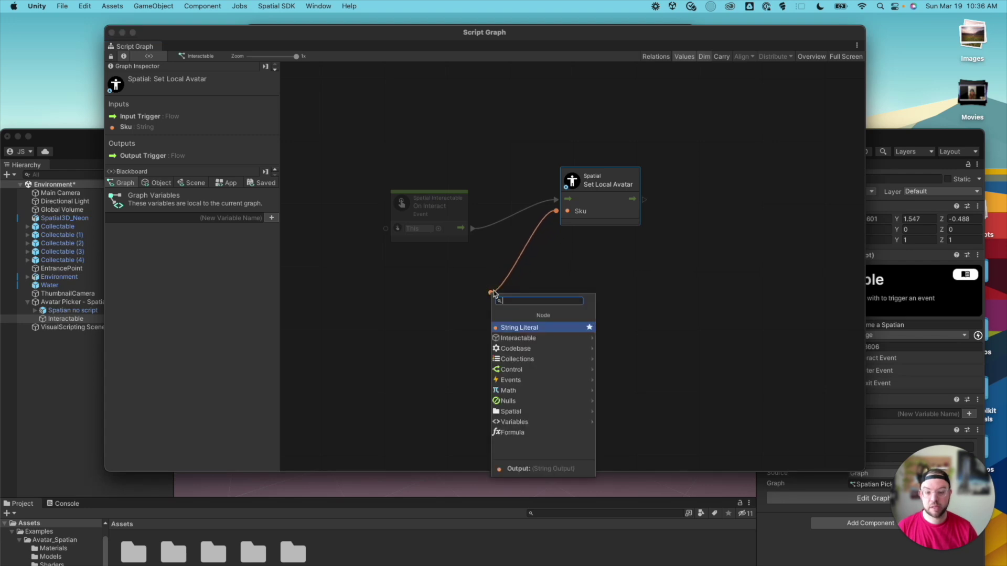
pyautogui.click(514, 328)
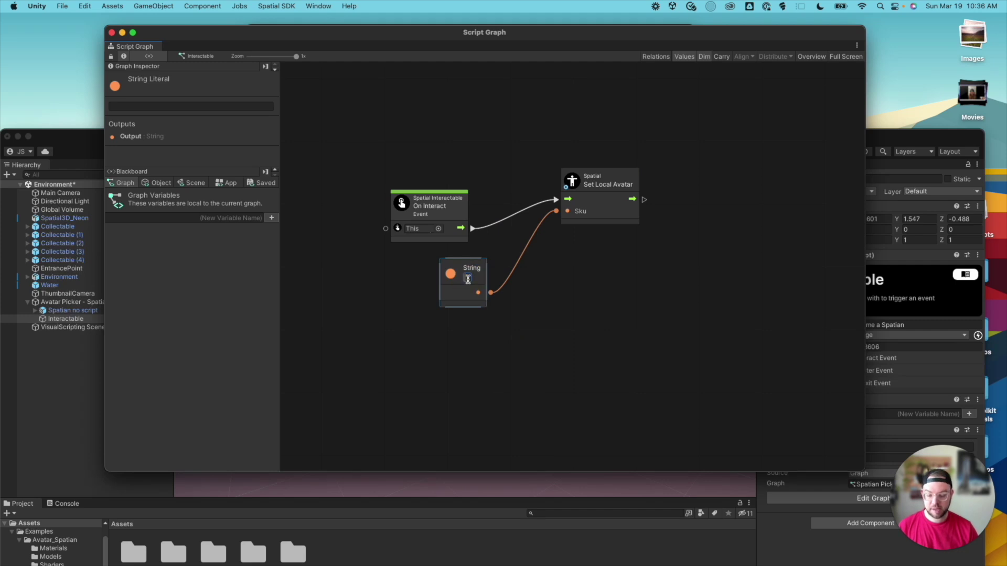
pyautogui.press('super+v')
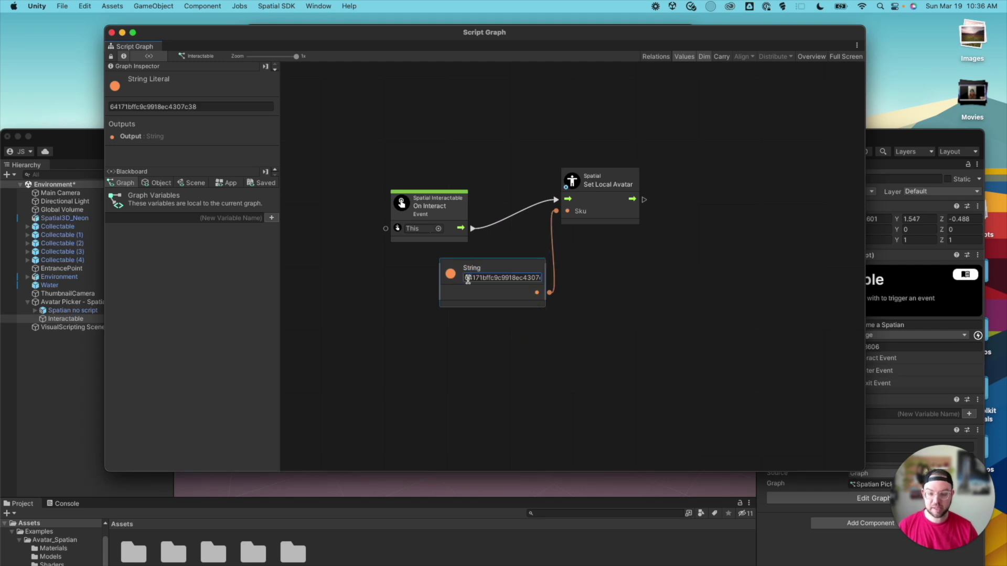
pyautogui.click(587, 287)
pyautogui.moveTo(515, 273); pyautogui.dragTo(460, 277)
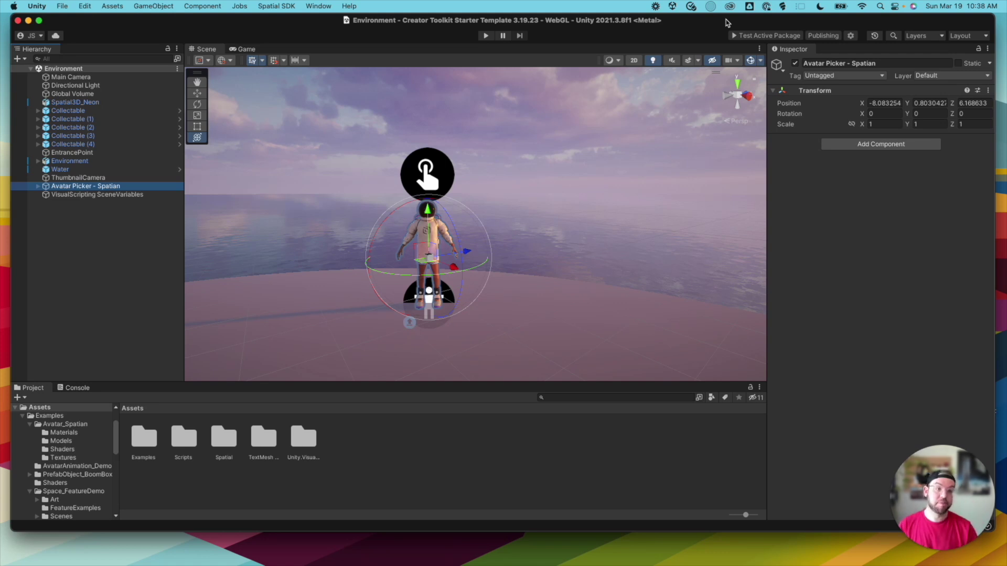
# - Create a new Space package in Spatial Portal and name it 'Avatar Picker'
pyautogui.click(850, 35)
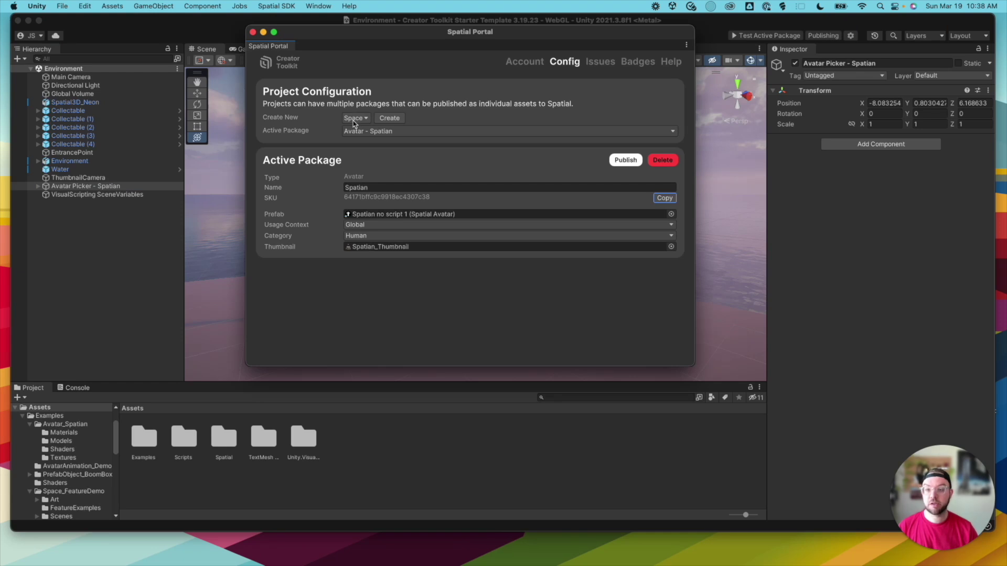
pyautogui.click(387, 118)
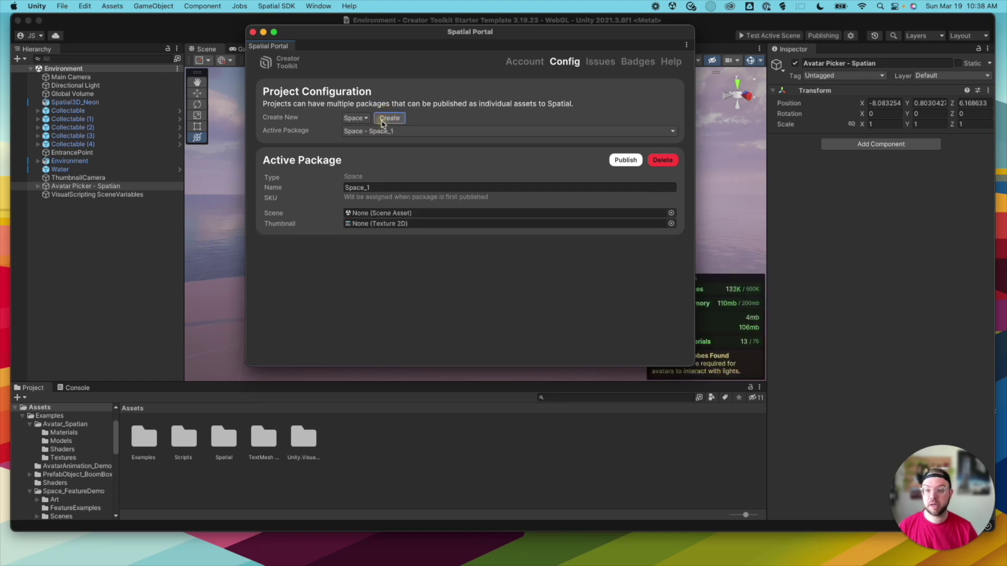
pyautogui.click(375, 188)
pyautogui.write('Avatar Picker')
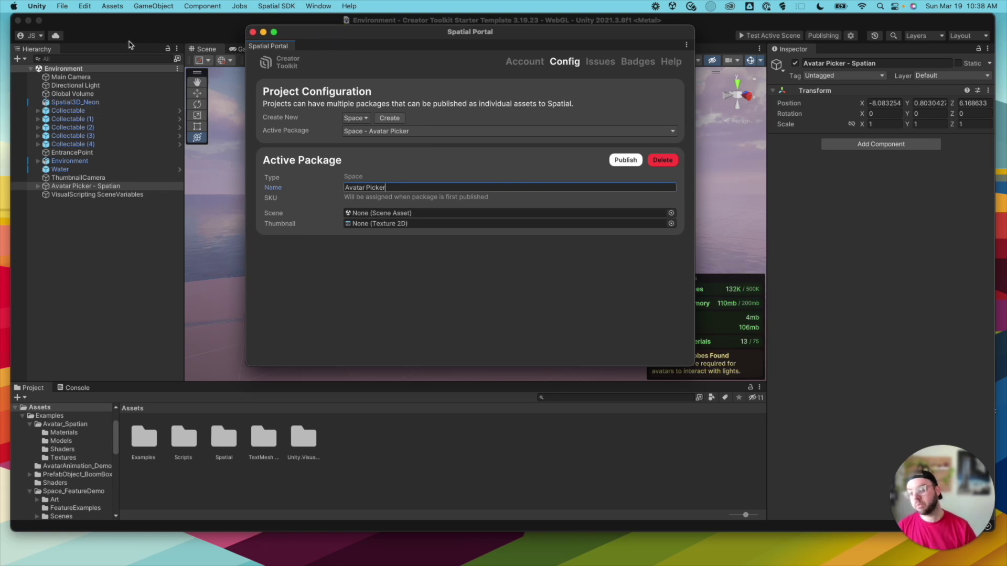
pyautogui.moveTo(307, 32); pyautogui.dragTo(341, 33)
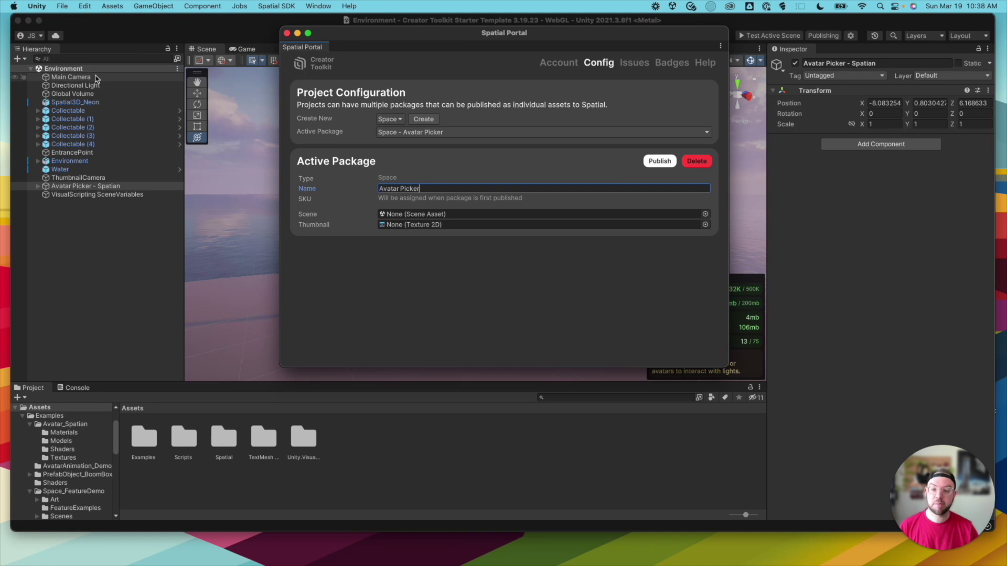
# - Set the package's scene to Environment and thumbnail to Environment_Thumbnail
pyautogui.click(705, 215)
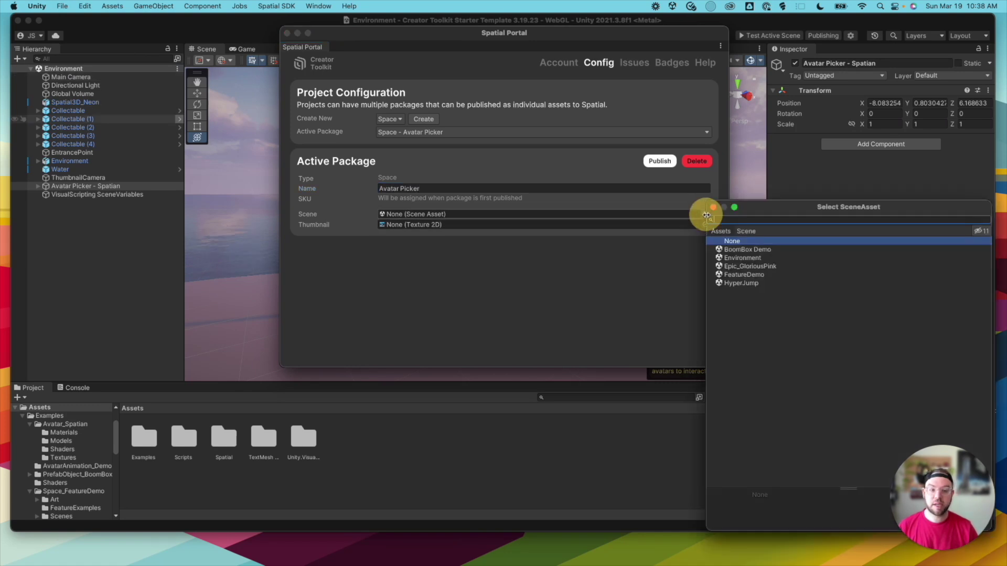
pyautogui.click(743, 258)
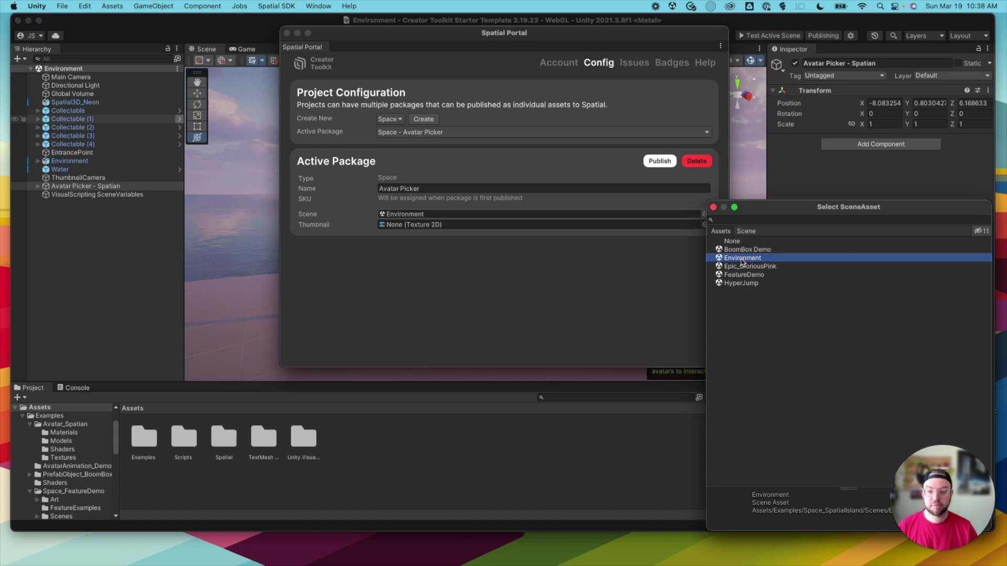
pyautogui.click(461, 247)
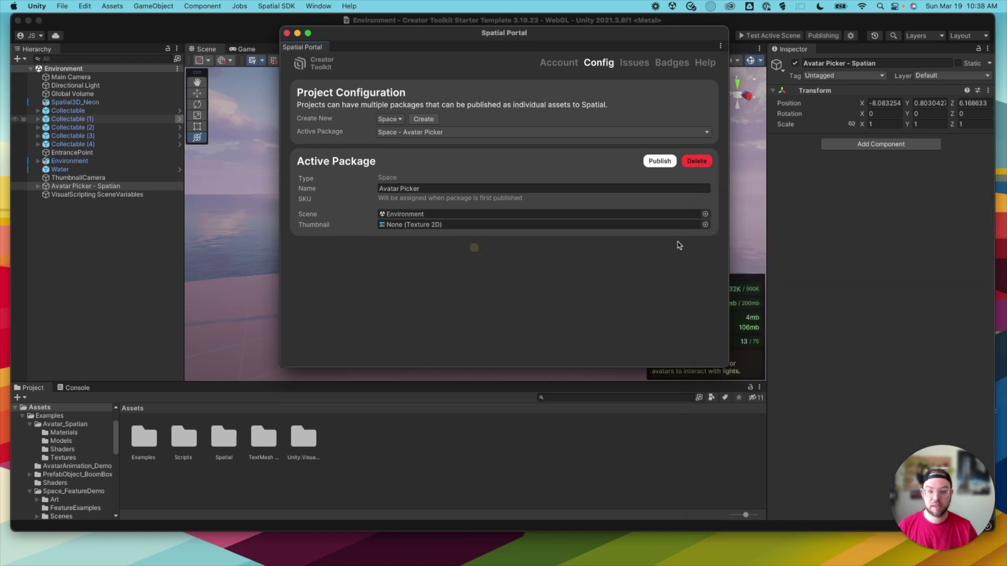
pyautogui.click(705, 225)
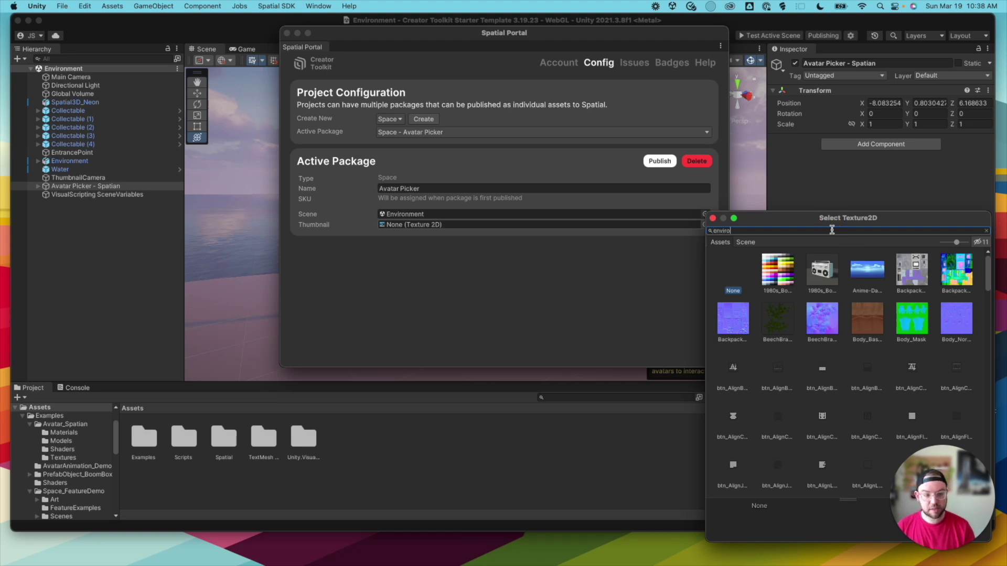
pyautogui.write('environment')
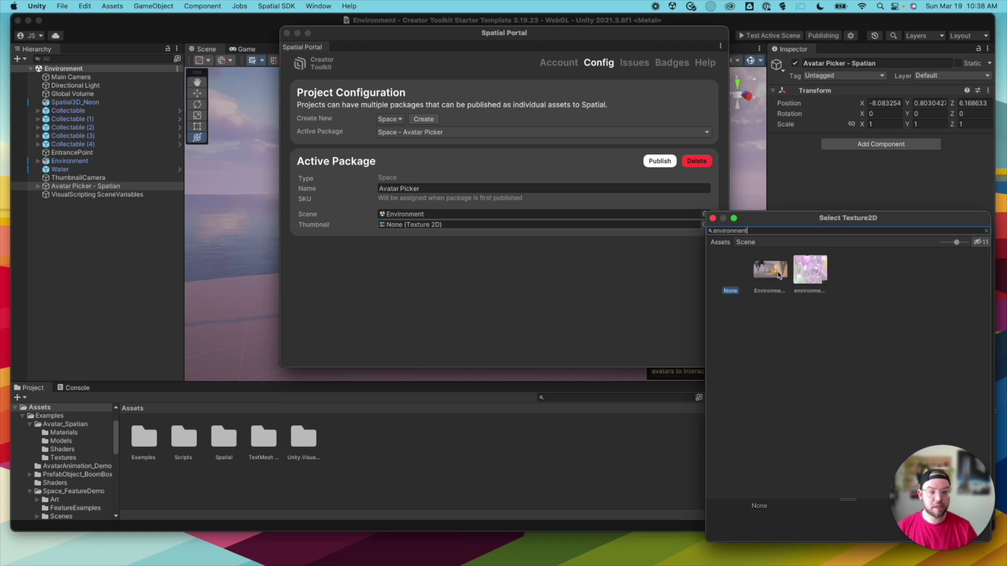
pyautogui.click(779, 276)
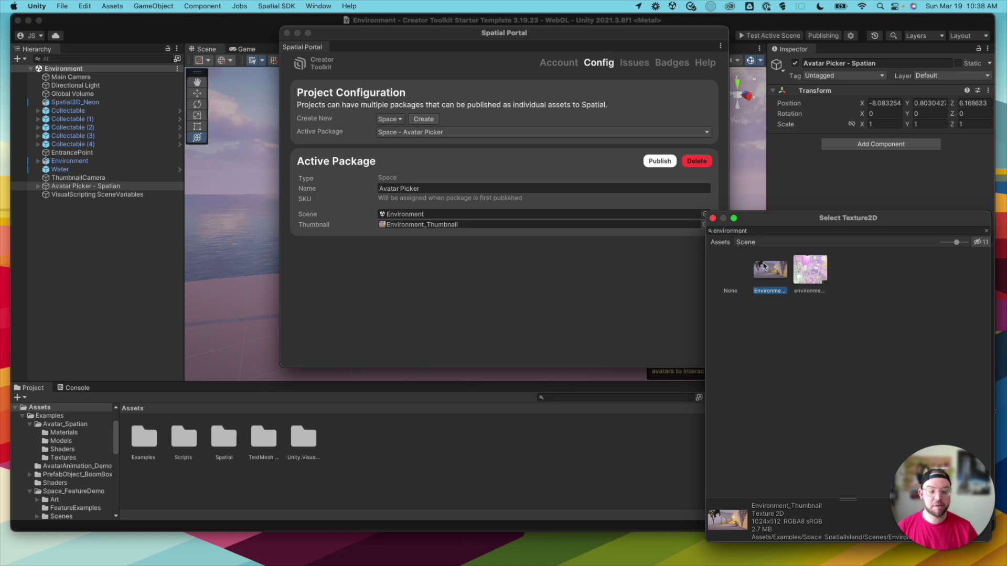
pyautogui.click(713, 219)
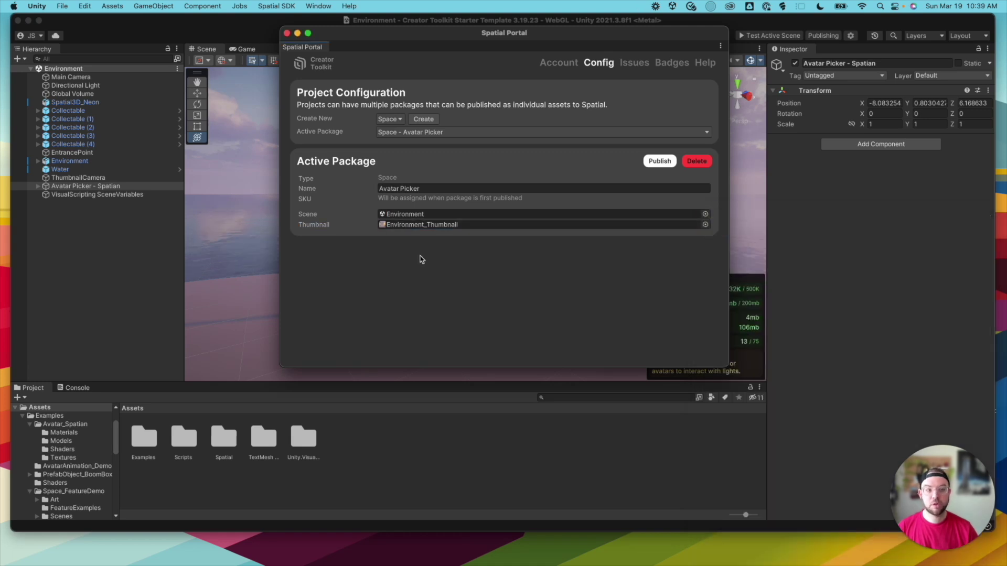
# - Test the active scene in the Spatial sandbox and turn the camera toward the avatar picker
pyautogui.click(774, 36)
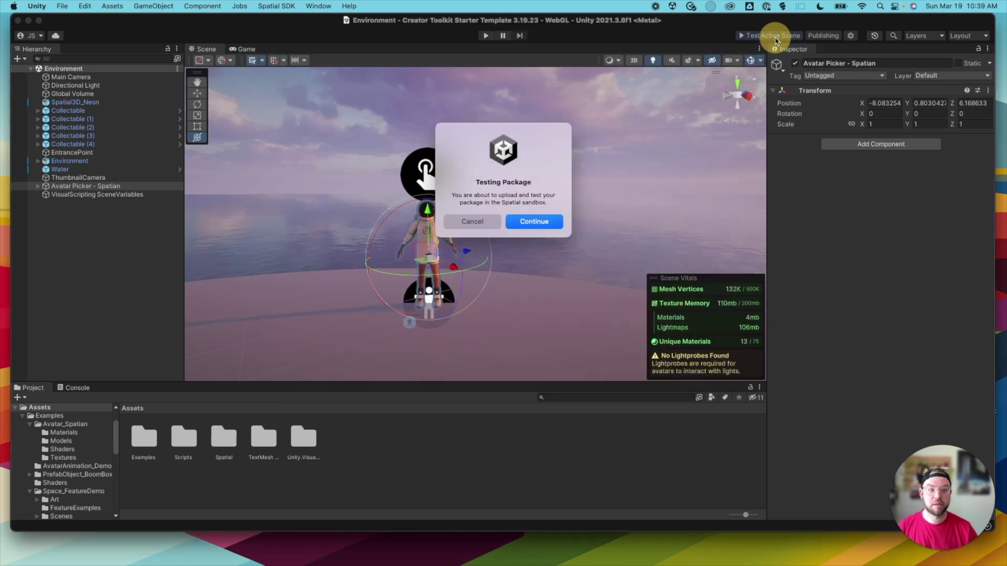
pyautogui.click(538, 222)
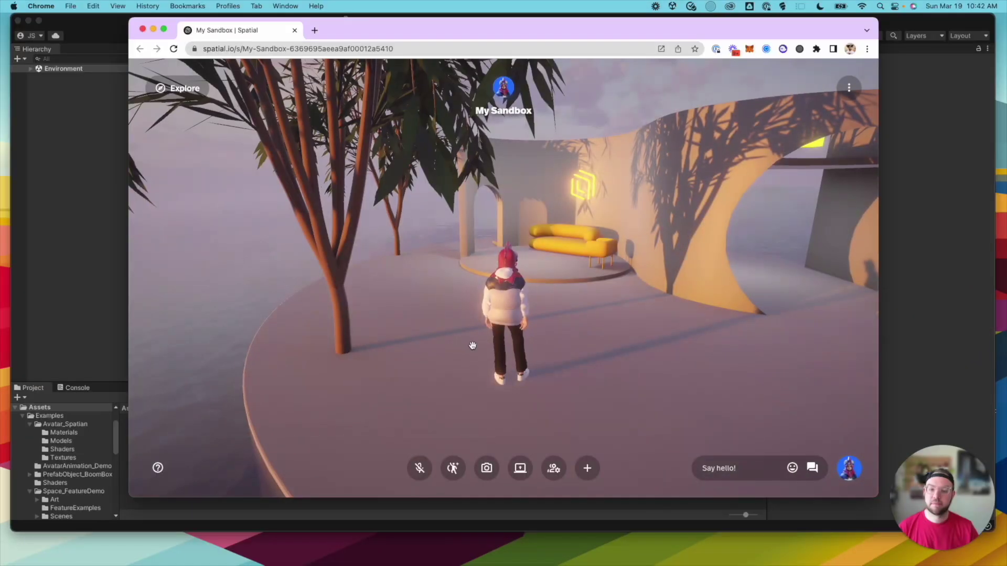
pyautogui.moveTo(469, 346); pyautogui.dragTo(478, 302)
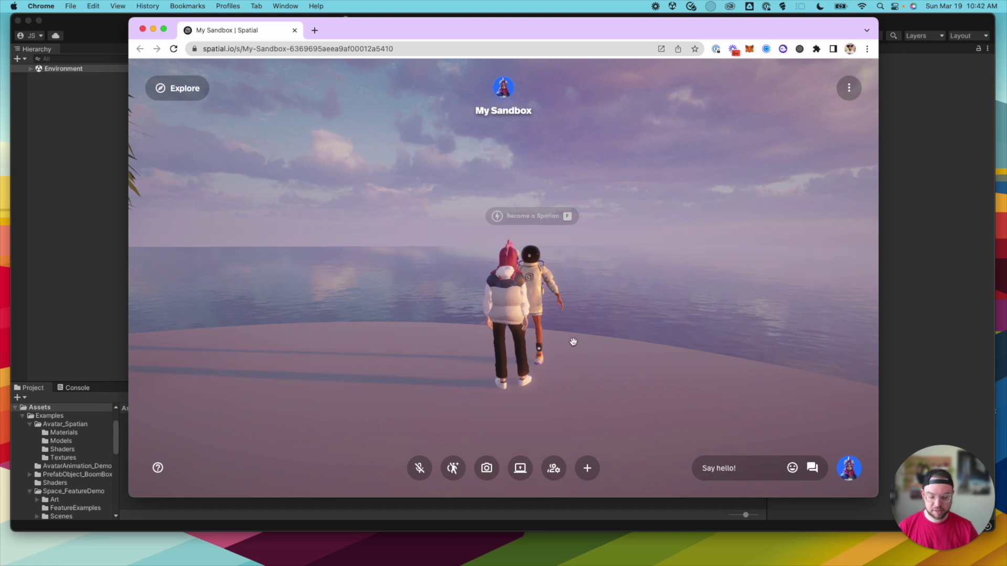
# - Trigger the 'Become a Spatian' prompt in the sandbox, swapping the avatar to the Spatian
pyautogui.press('f')
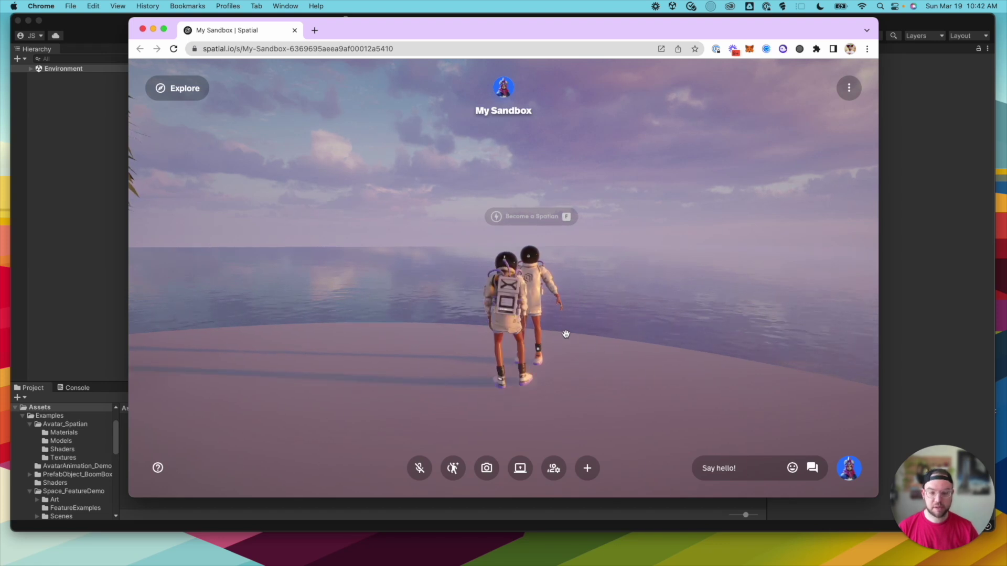